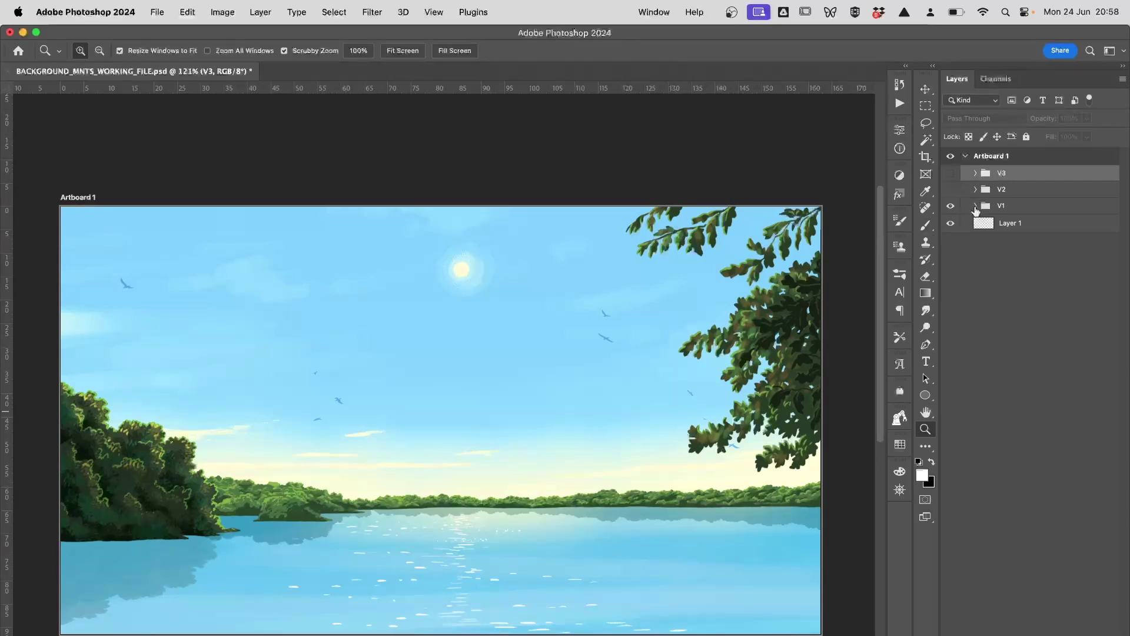
- Expand group V1 and turn on visibility of the MOUNTAINS BACK layer
left_click(975, 206)
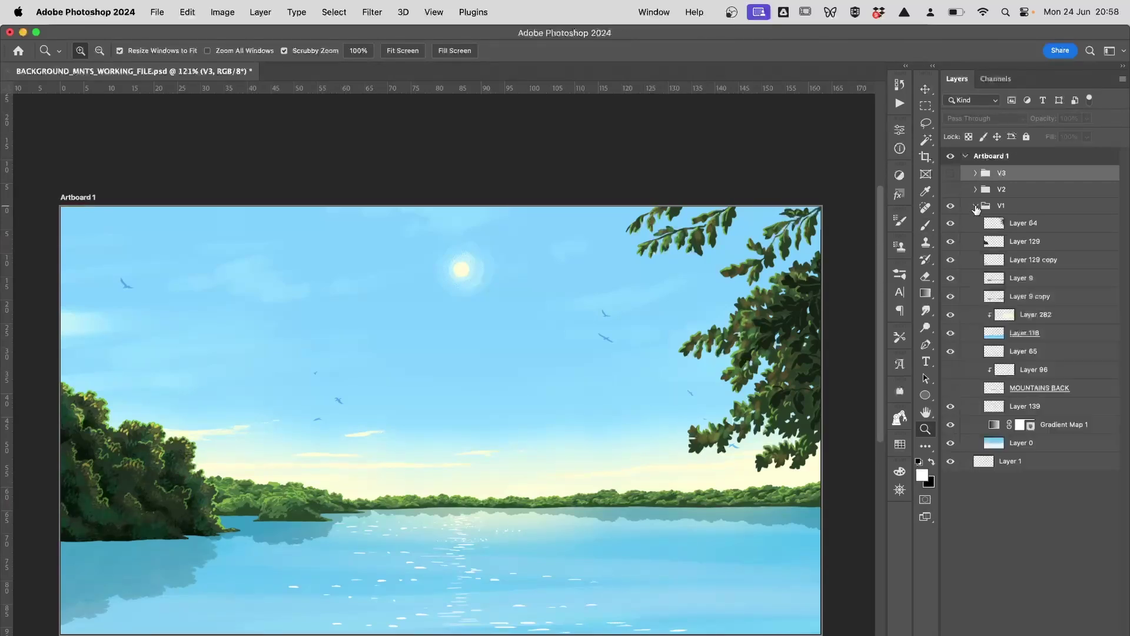
left_click(951, 389)
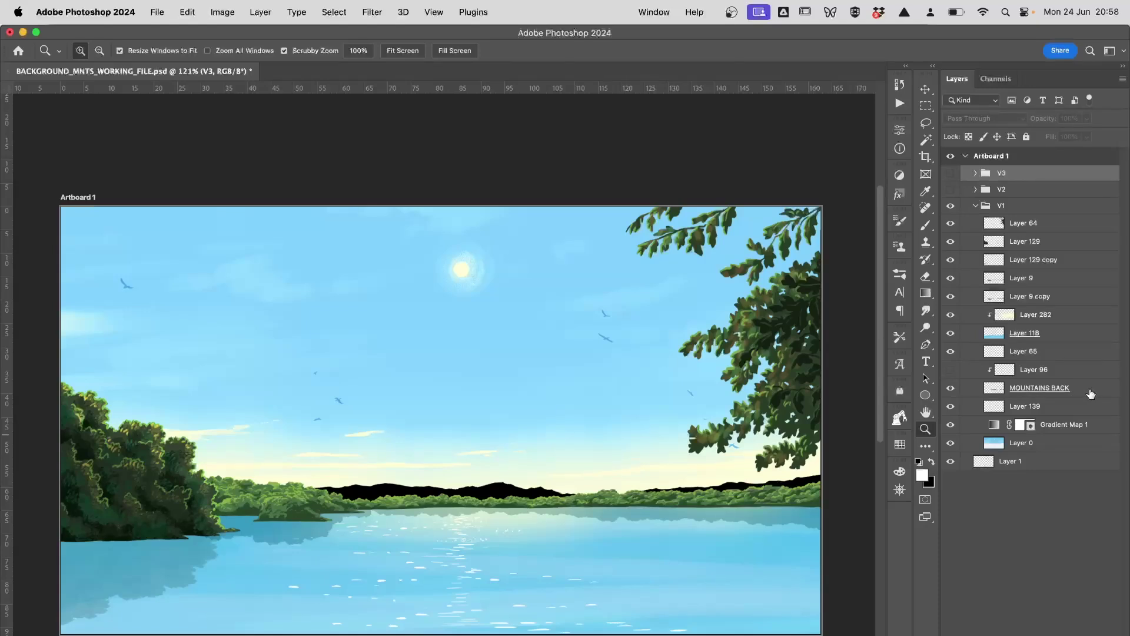
- Give MOUNTAINS BACK a 100% opacity Color Overlay in water-sampled blue #4da6c4
double_click(1090, 393)
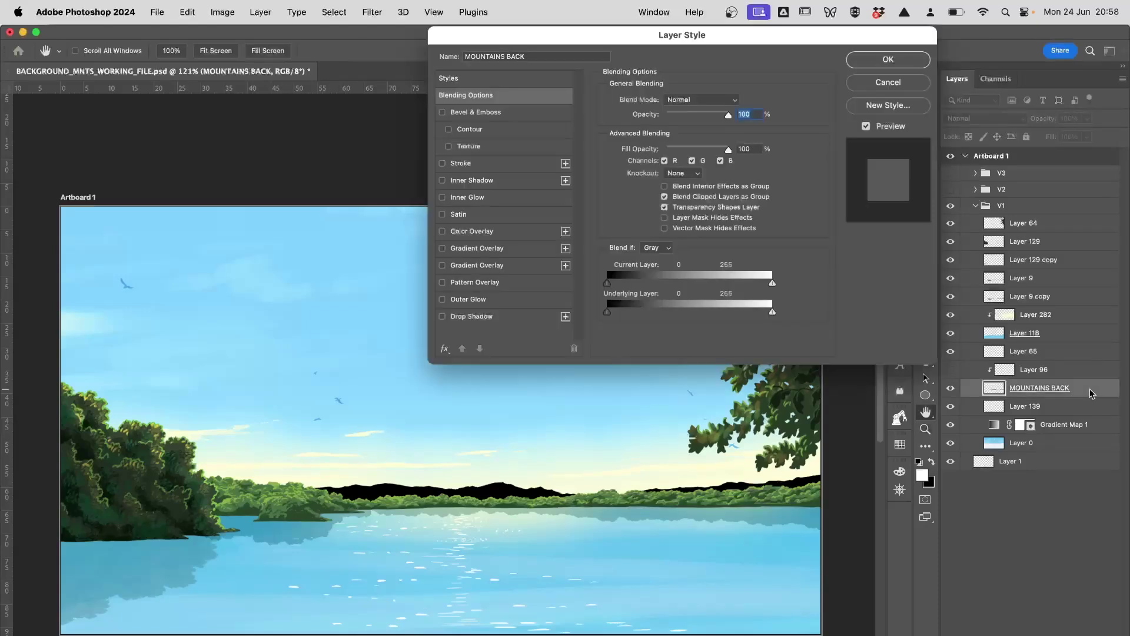
left_click(501, 233)
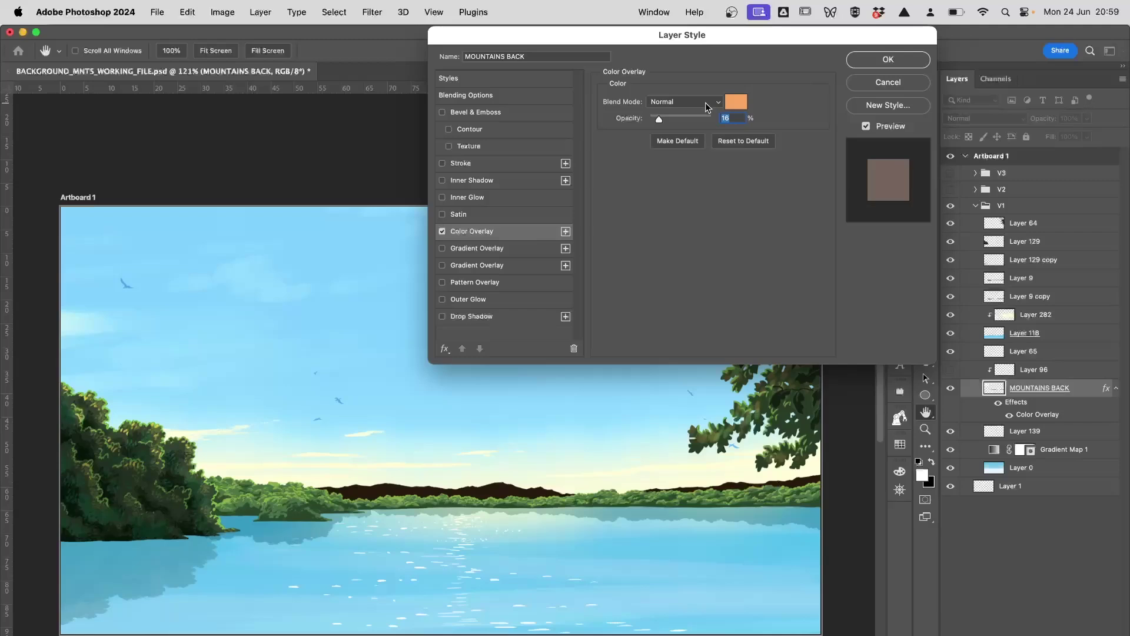
type("100")
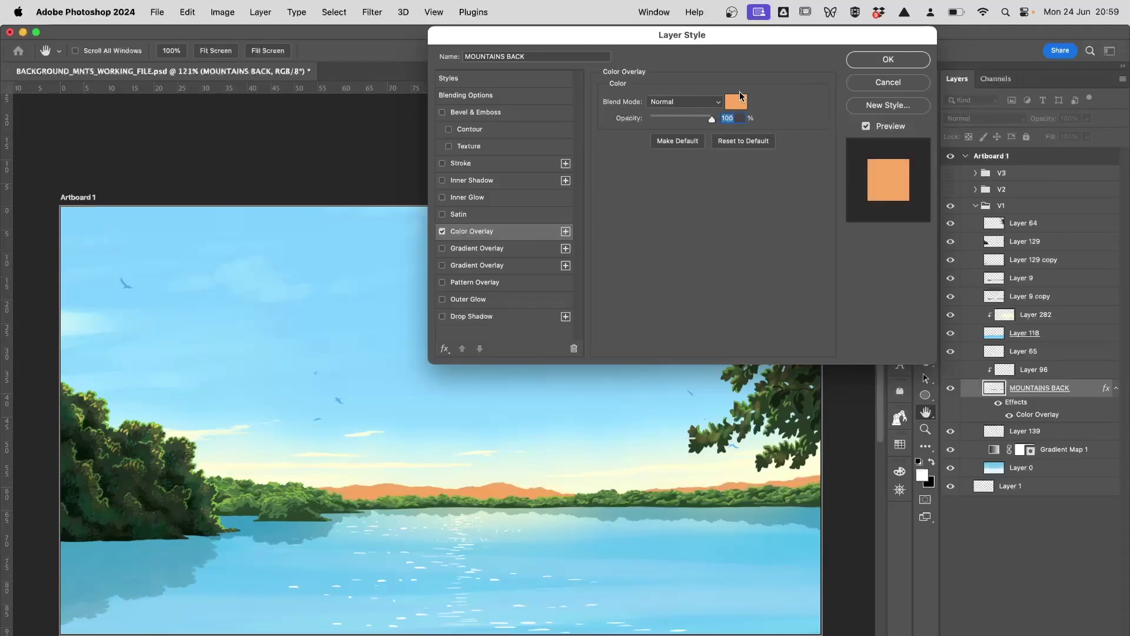
left_click(736, 101)
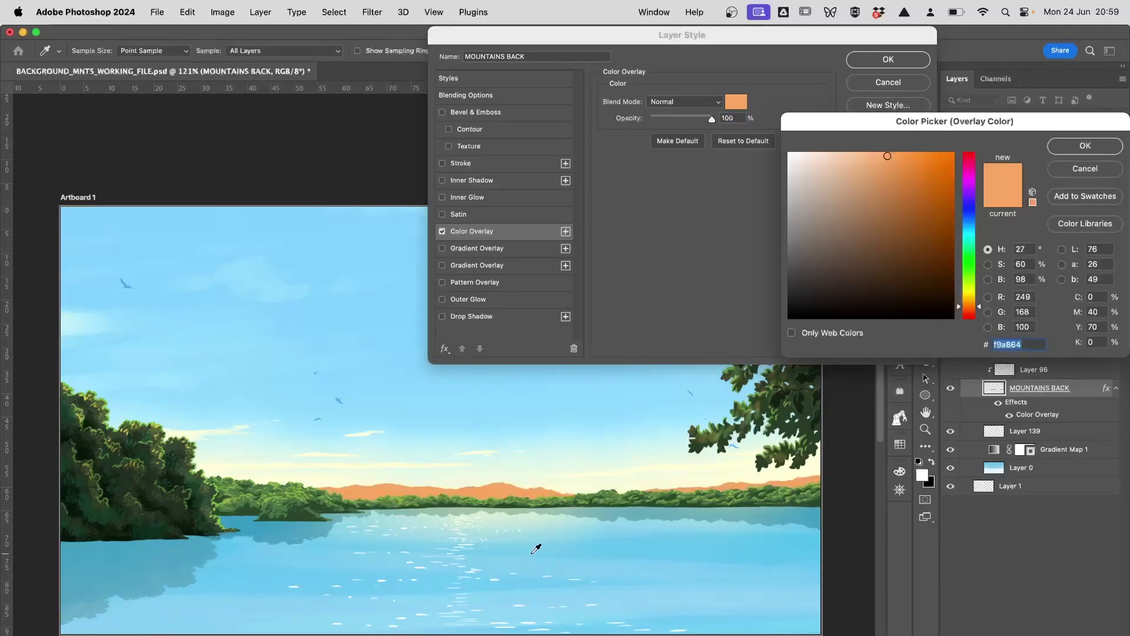
left_click(187, 548)
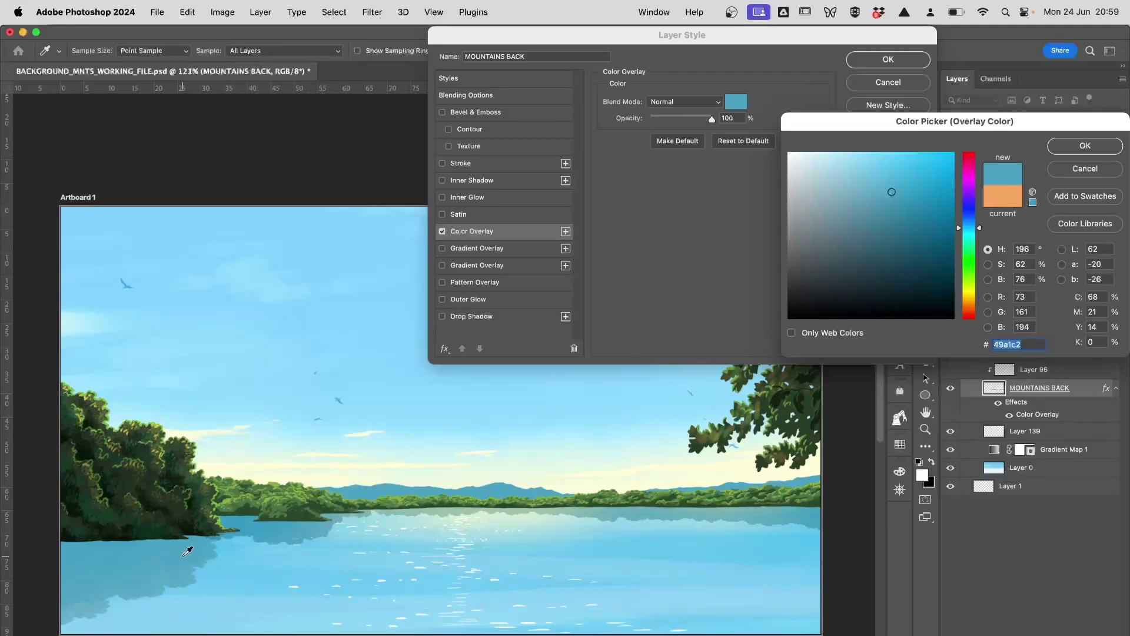
left_click(185, 545)
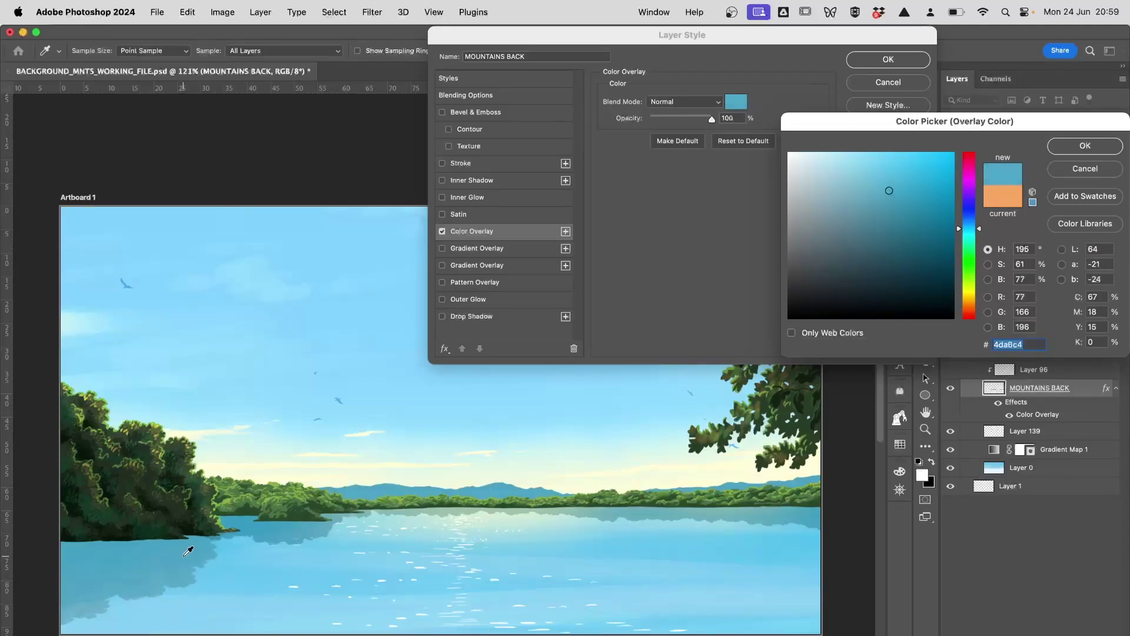
left_click(1088, 147)
left_click(892, 61)
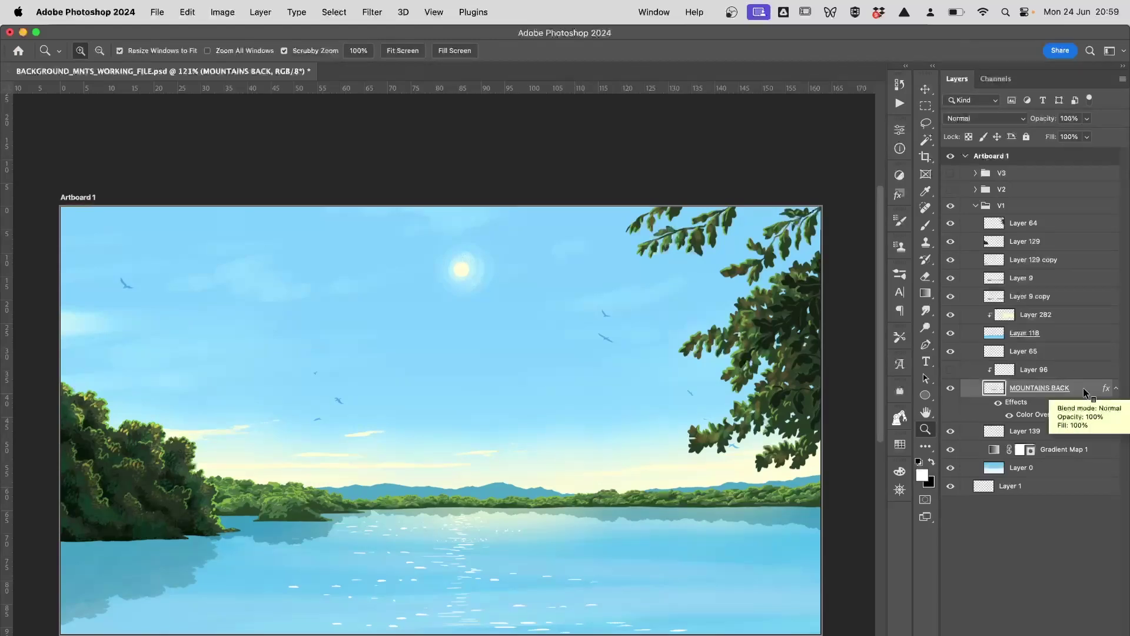
- Rasterize the blue overlay on MOUNTAINS BACK, then add a pale cream #f4fadf overlay from the horizon
right_click(1085, 394)
left_click(1047, 367)
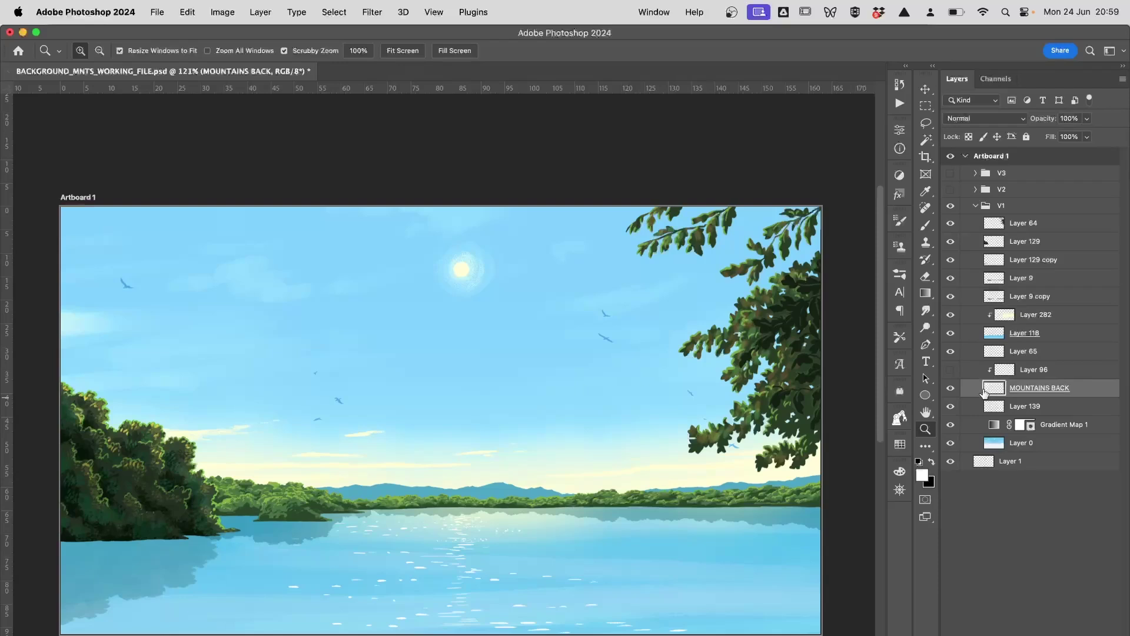
double_click(1088, 391)
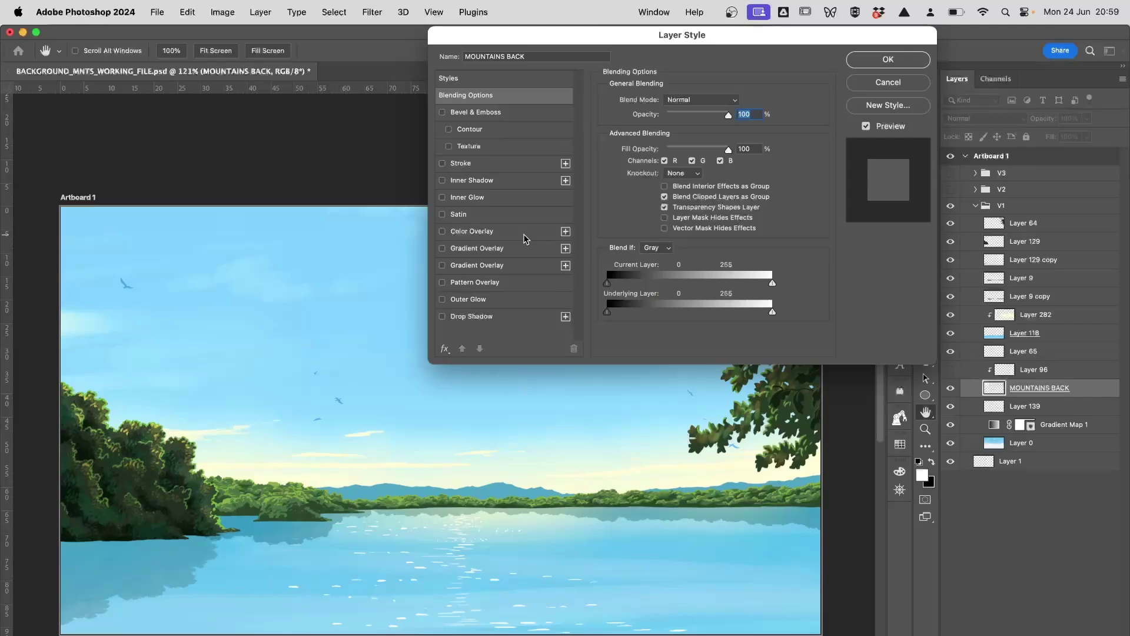
left_click(504, 236)
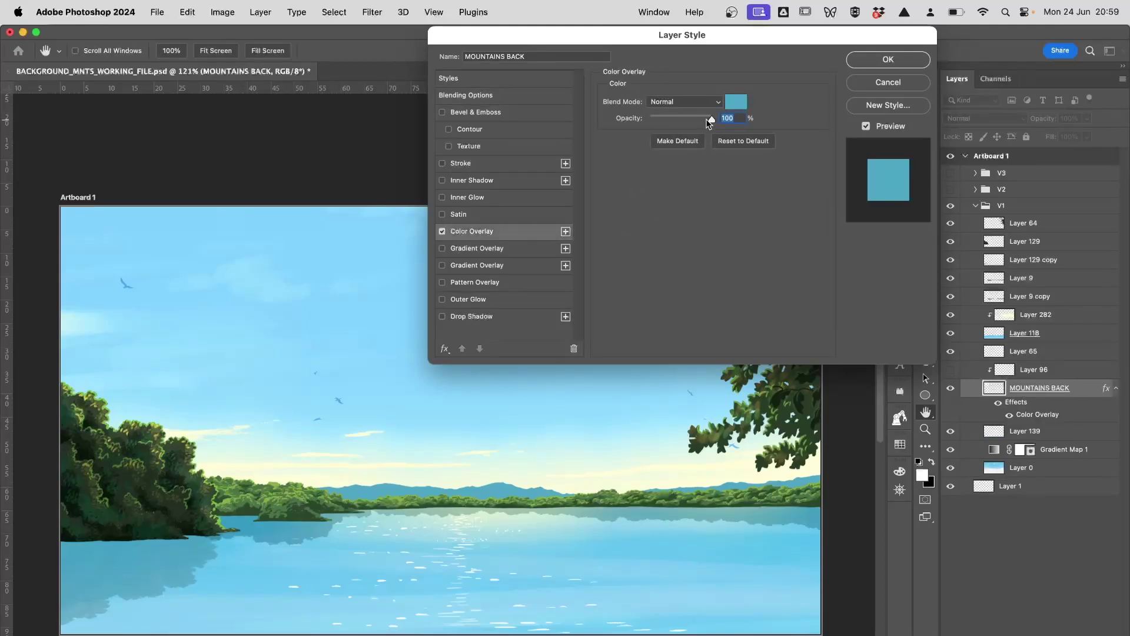
left_click(736, 101)
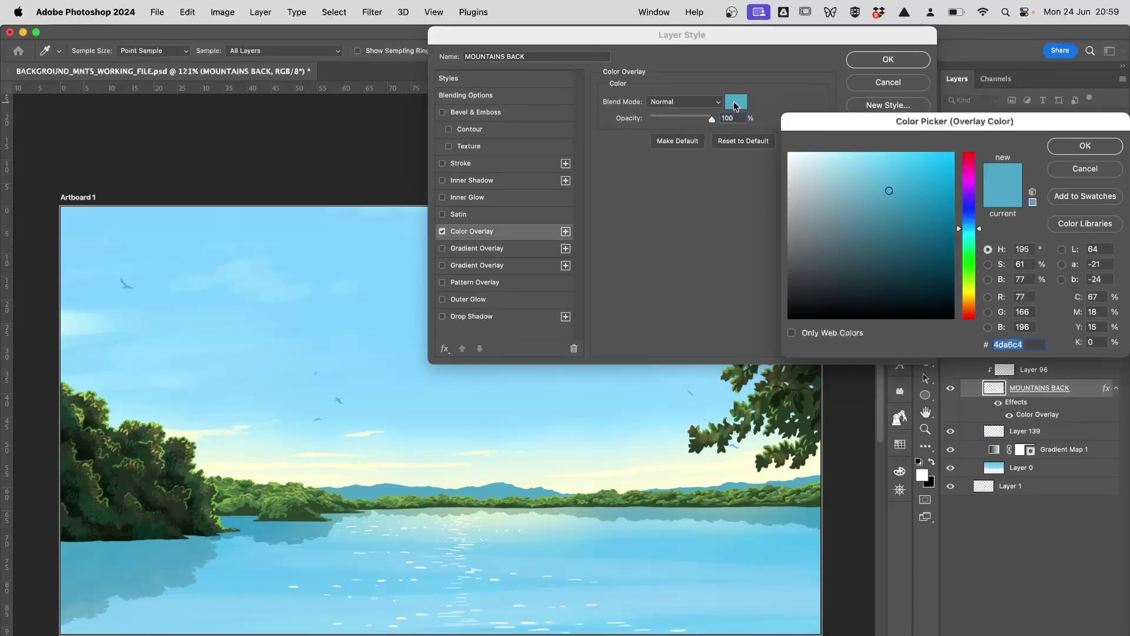
left_click(455, 486)
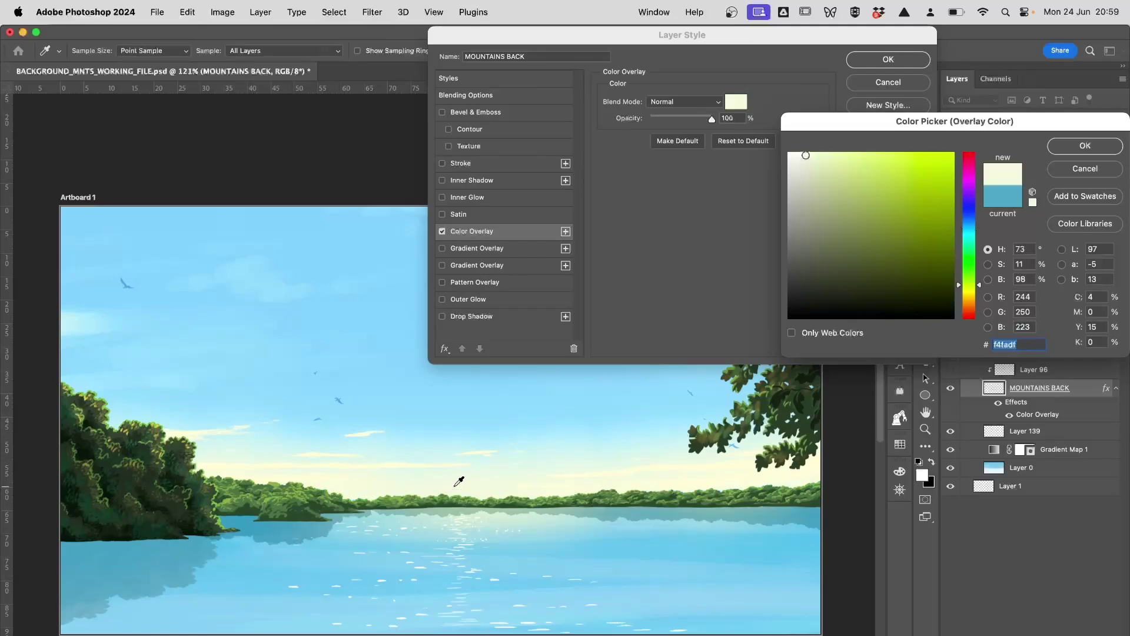
left_click(1087, 146)
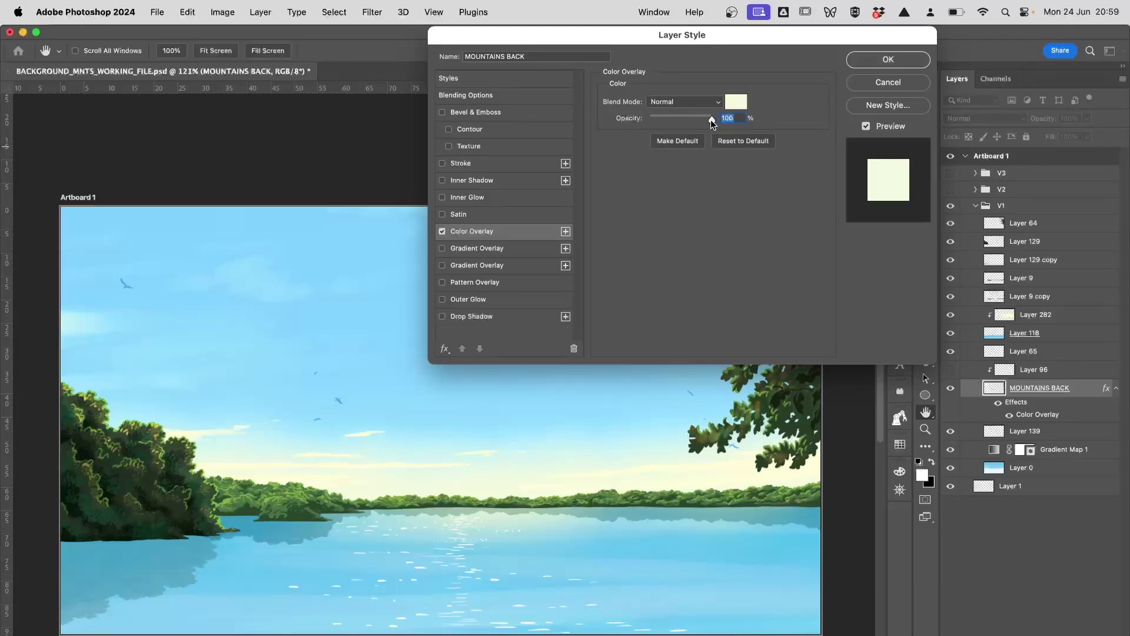
- Try several opacities for the pale mountain overlay, then apply it at 70%
left_click_drag(711, 119, 627, 122)
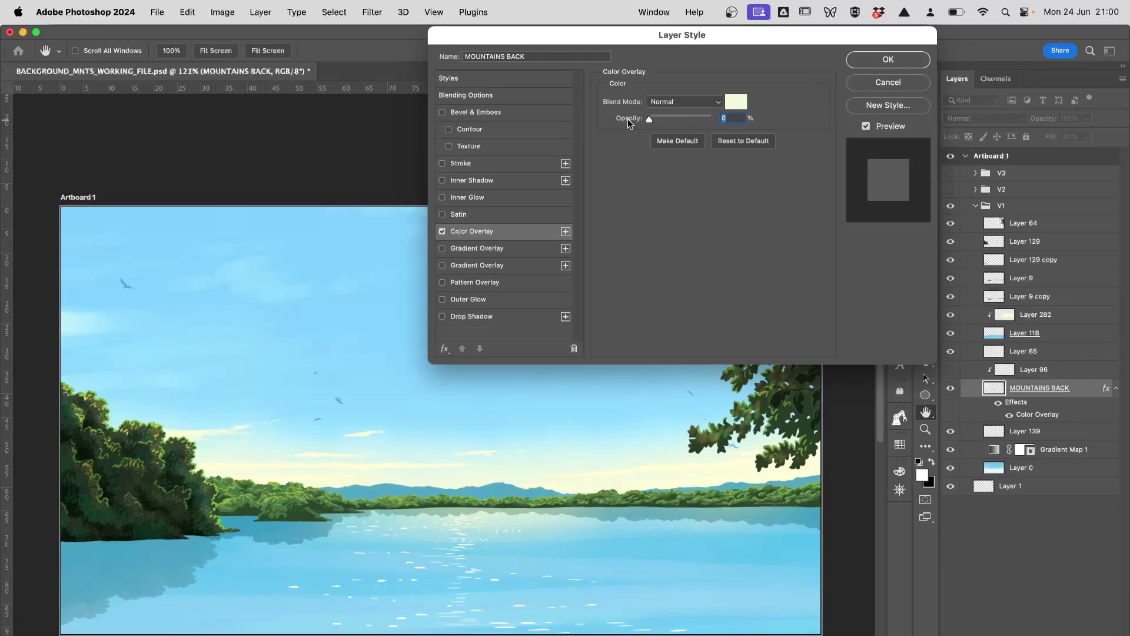
left_click_drag(648, 120, 754, 122)
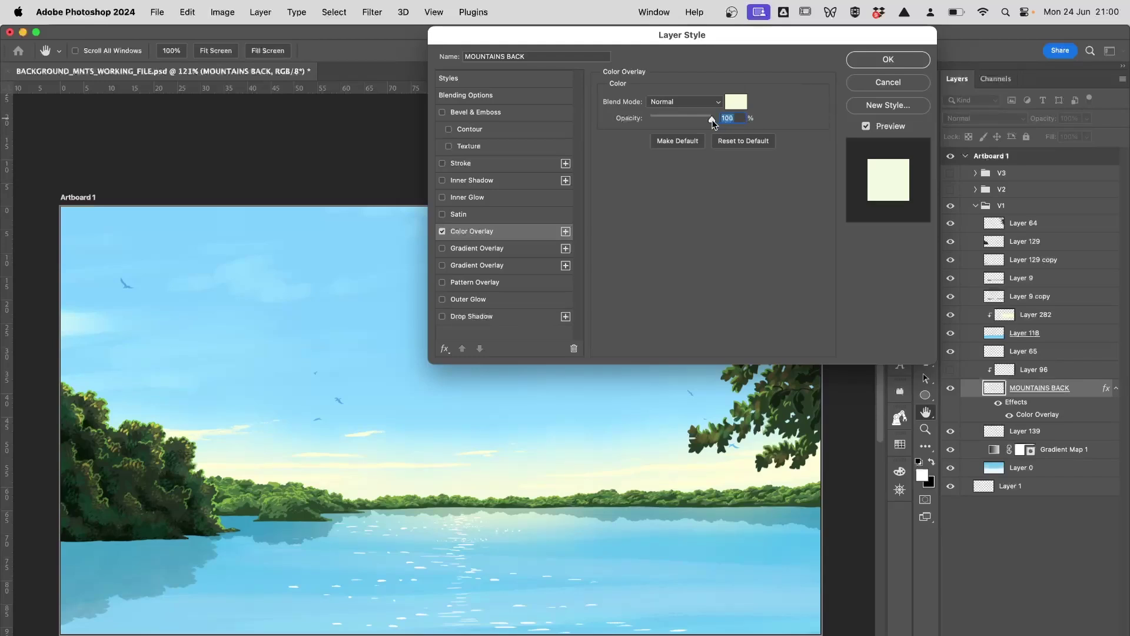
mouse_move(713, 119)
left_mouse_down()
mouse_move(651, 119)
mouse_move(697, 122)
left_mouse_up()
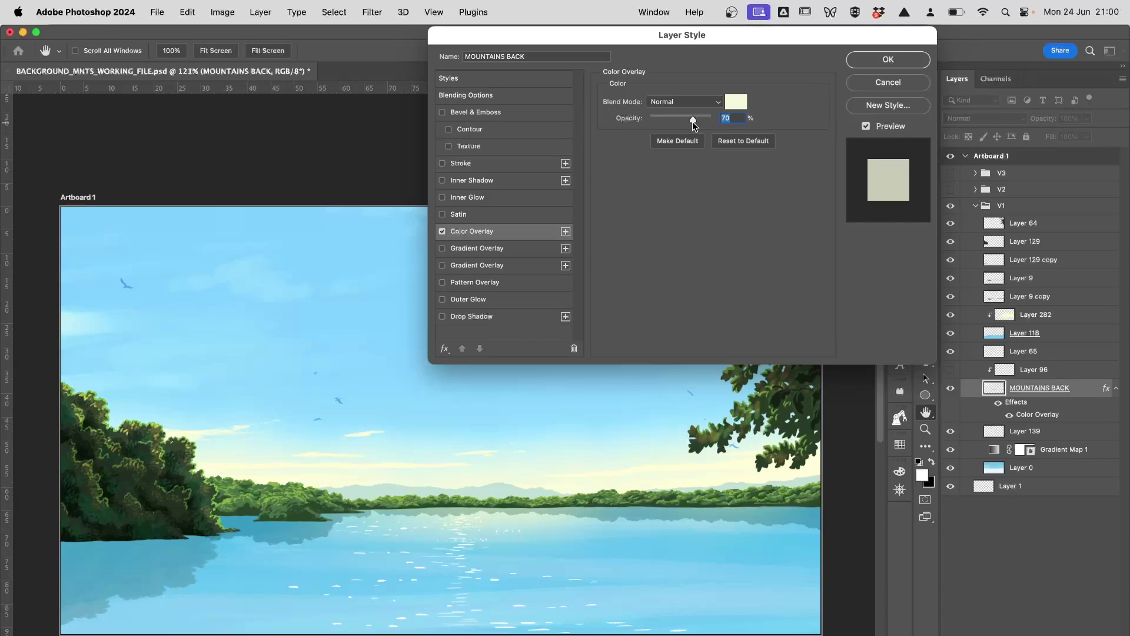
left_click_drag(692, 121, 667, 123)
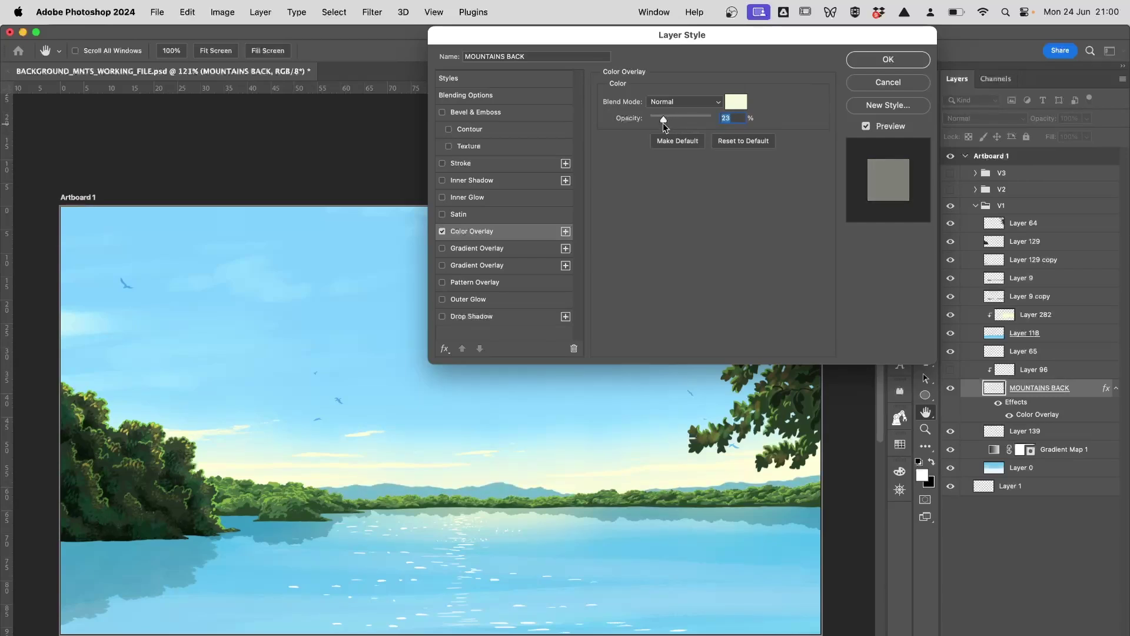
left_click_drag(663, 124, 691, 123)
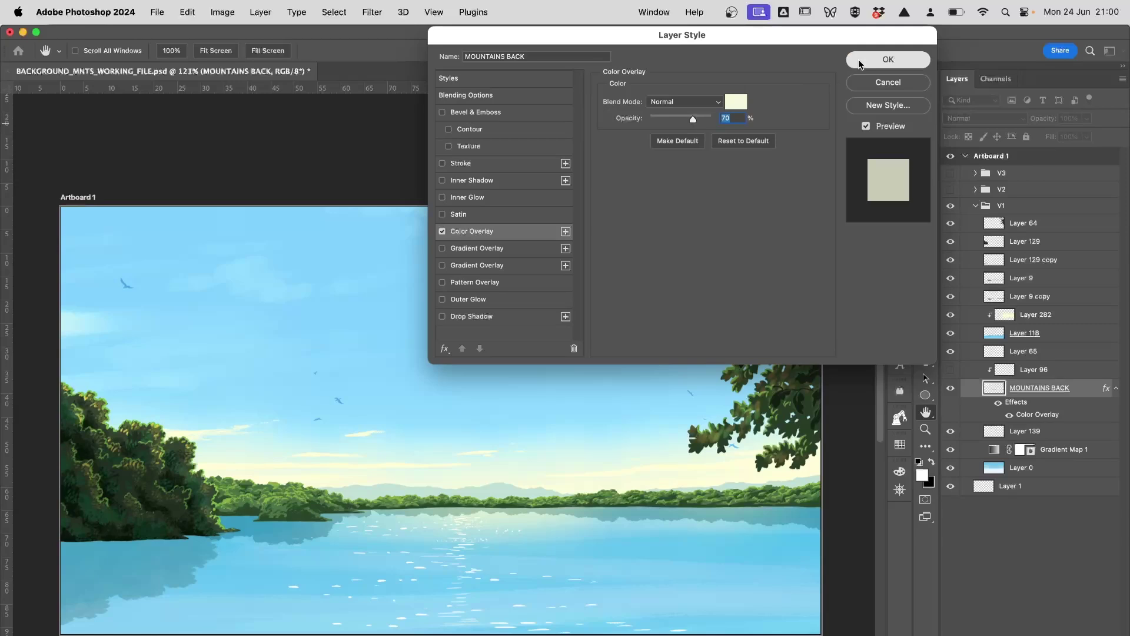
left_click(885, 60)
- Hide group V1, show the V2 night scene, and turn on Layer 142
left_click(976, 206)
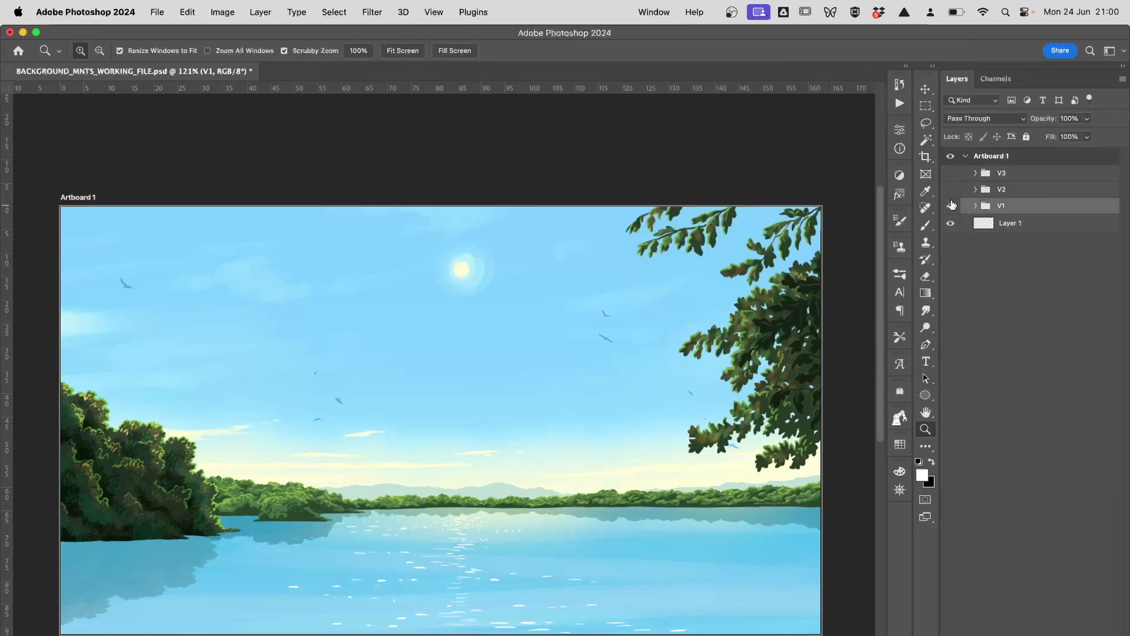
left_click(951, 205)
left_click(951, 189)
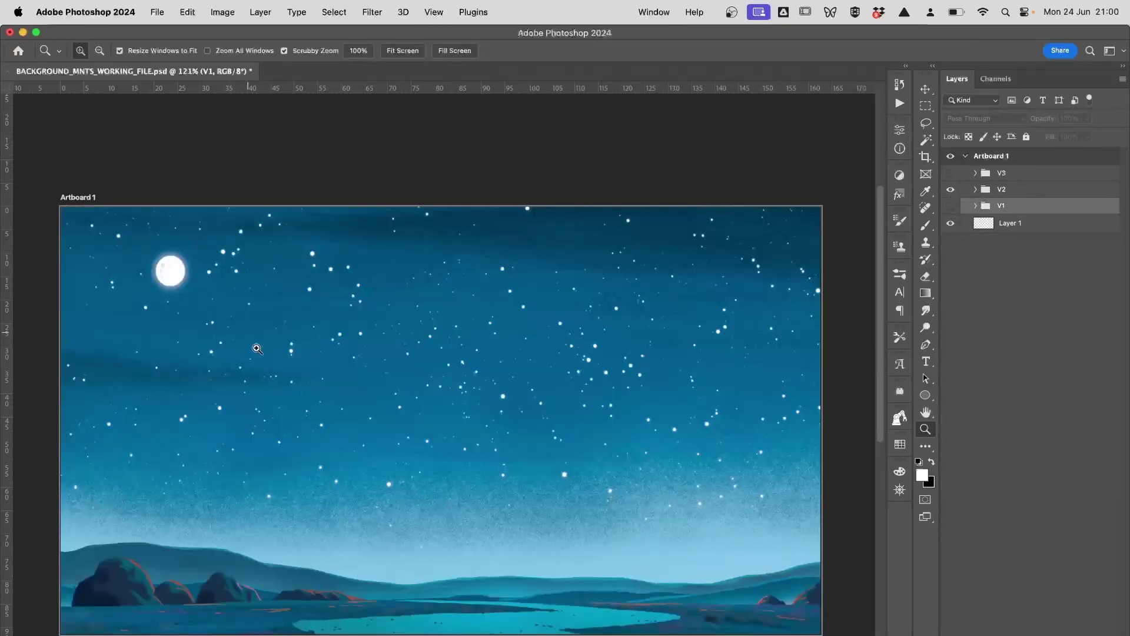
left_click(976, 189)
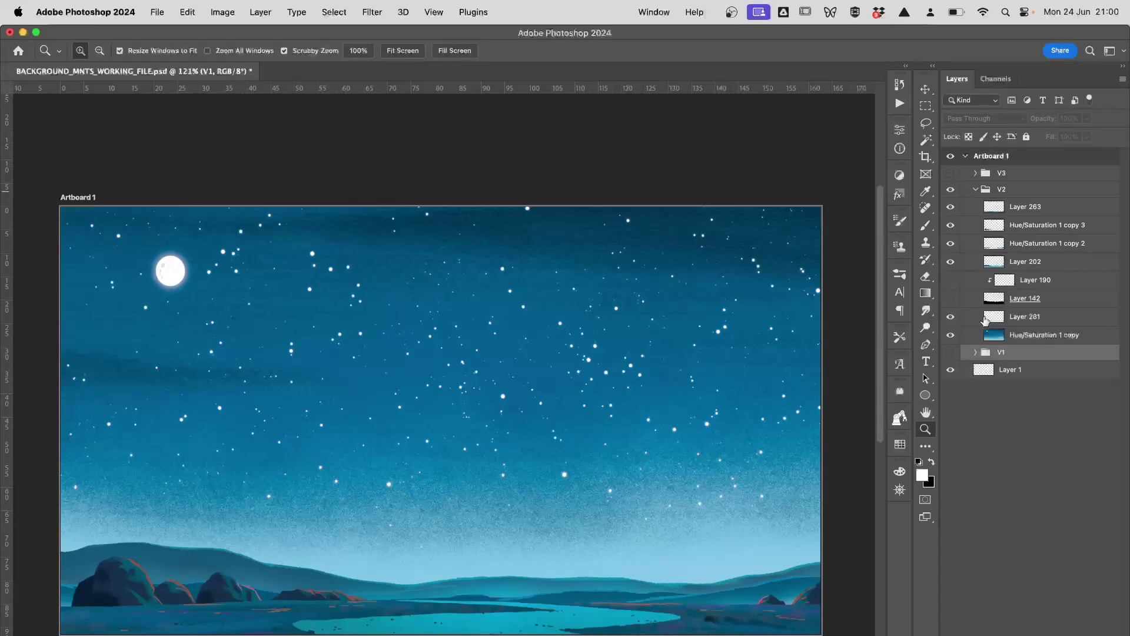
left_click(951, 298)
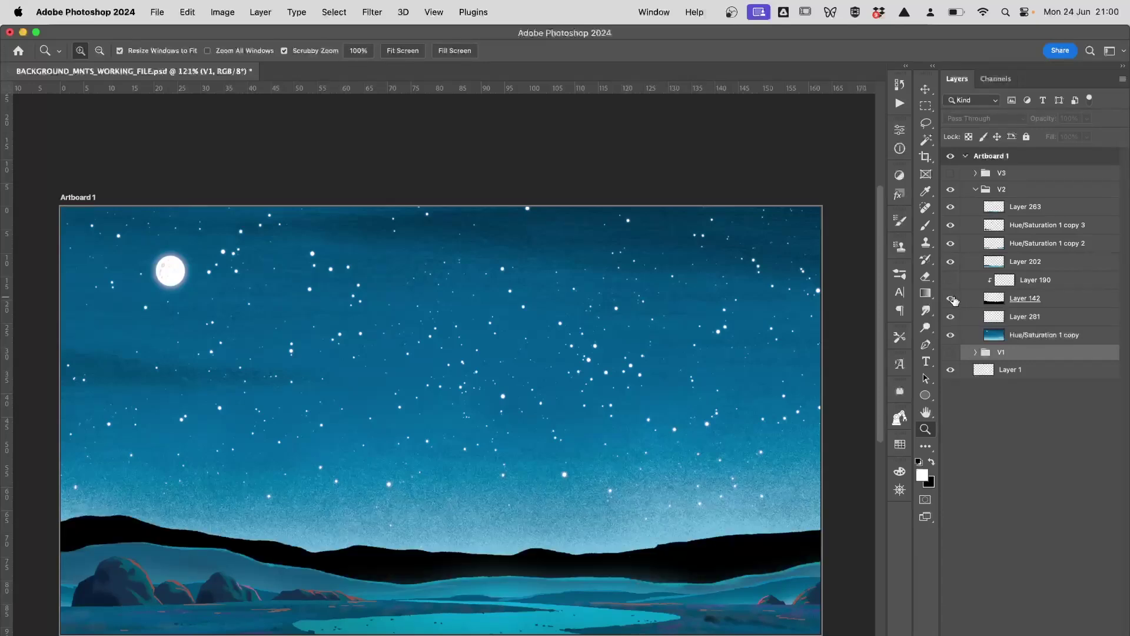
- Give Layer 142 a full-strength deep blue #115879 Color Overlay sampled from the painting
double_click(1059, 304)
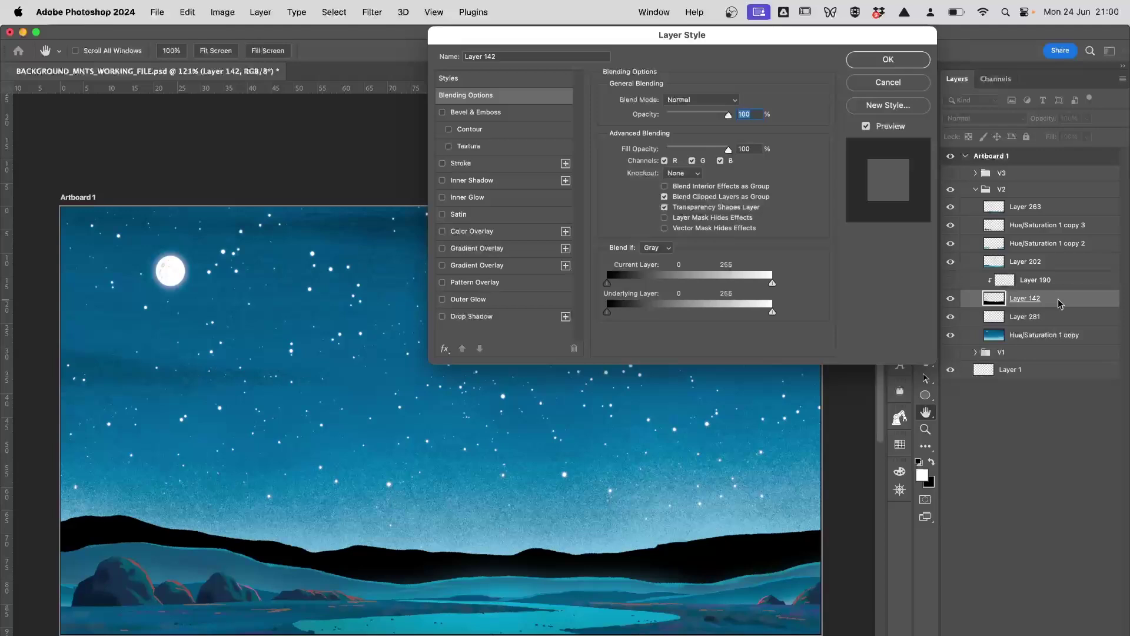
left_click(525, 231)
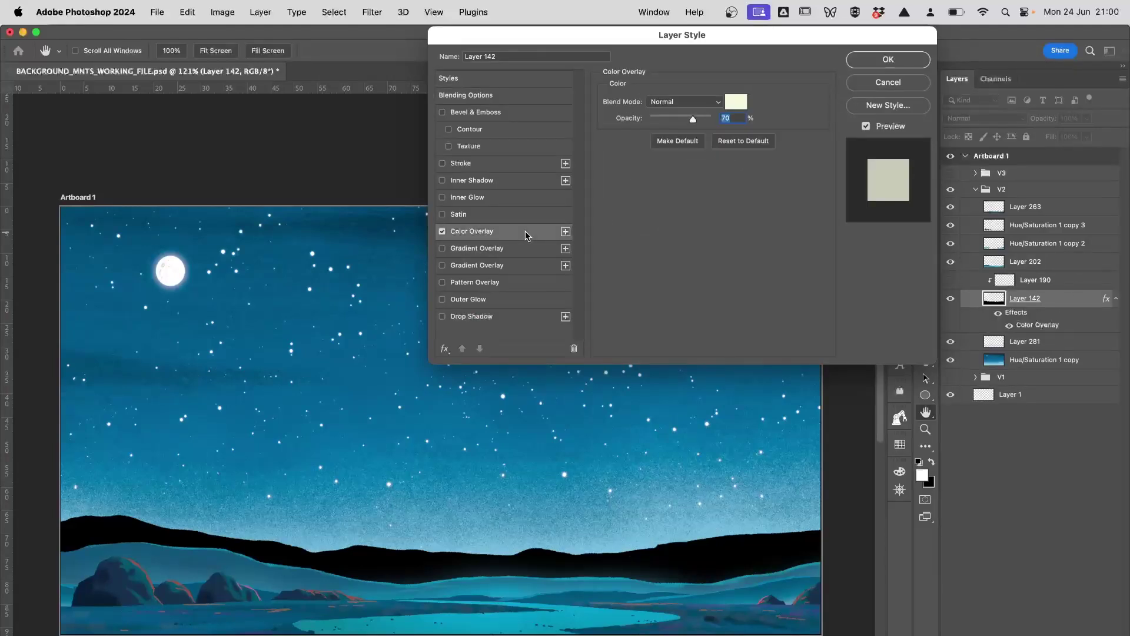
left_click(736, 101)
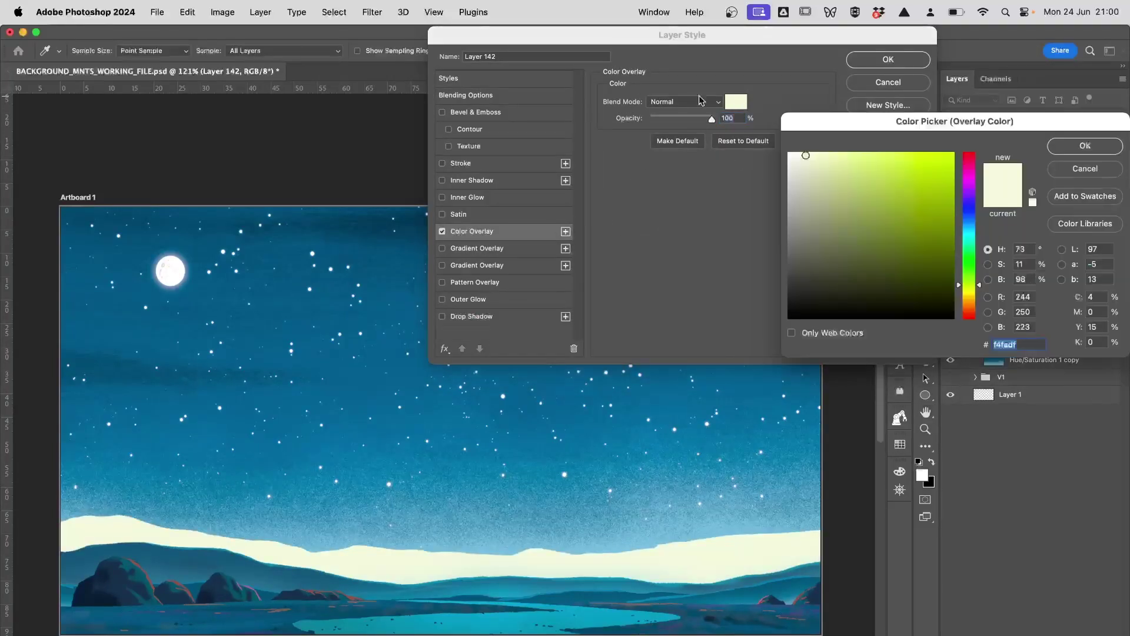
left_click(221, 555)
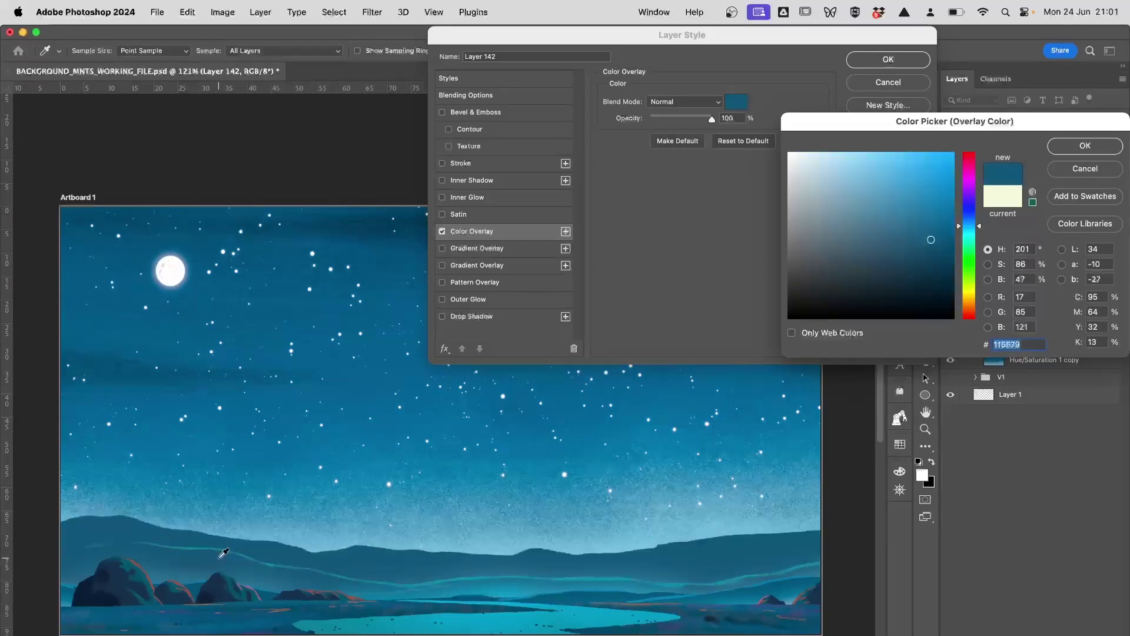
left_click(1085, 147)
left_click(889, 60)
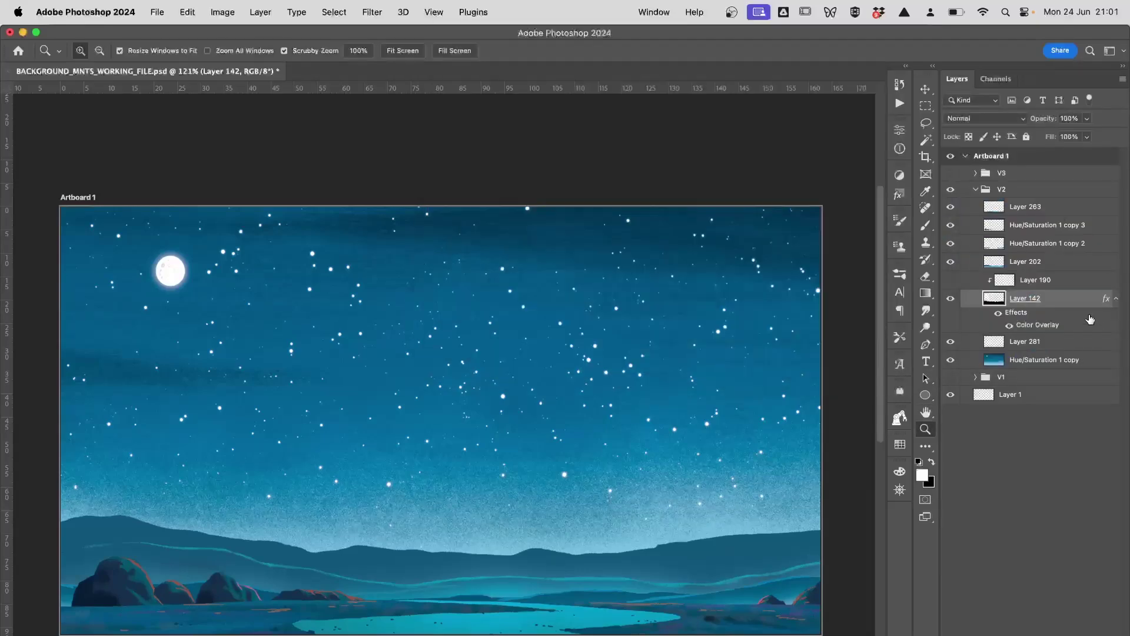
- Rasterize Layer 142's style and add a light blue Color Overlay sampled from the sky
right_click(1072, 299)
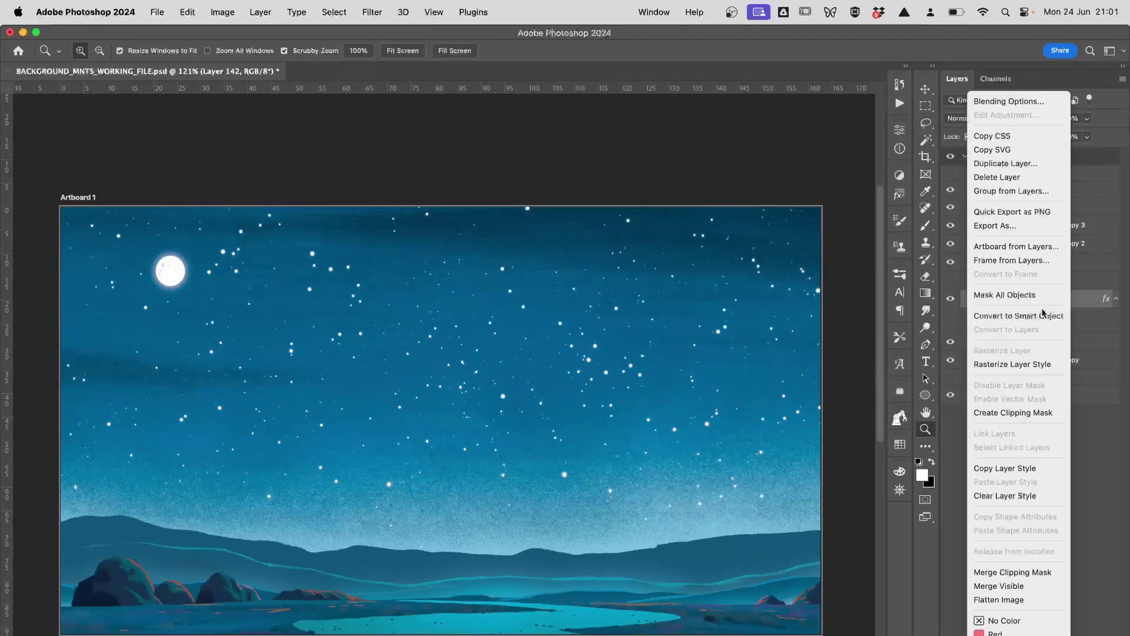
left_click(1035, 365)
double_click(1070, 299)
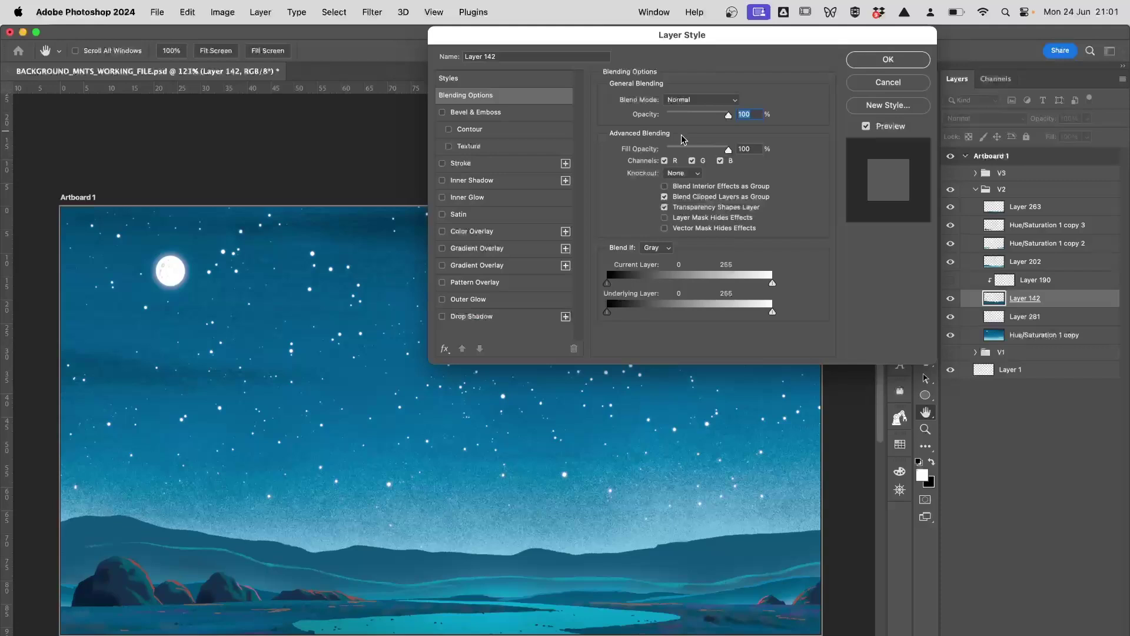
left_click(518, 234)
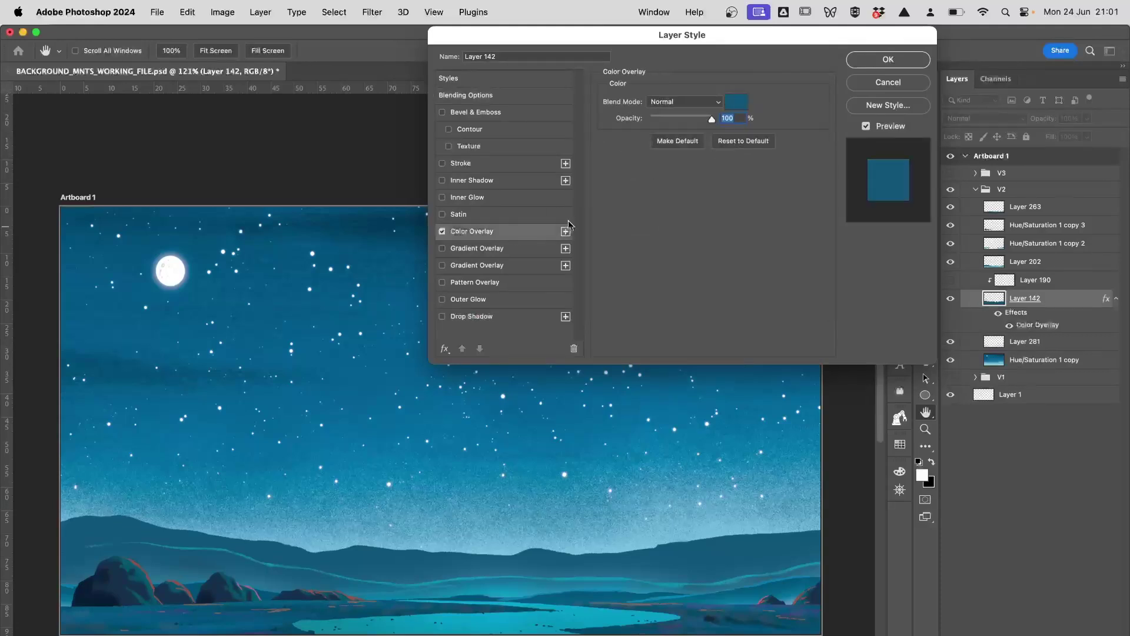
left_click(735, 103)
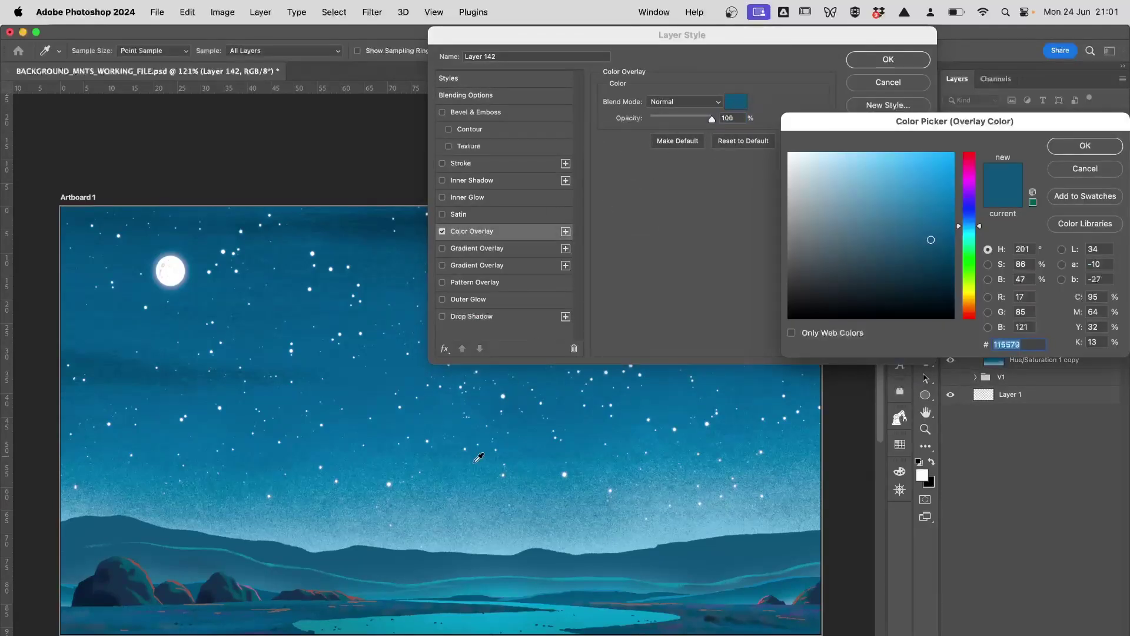
left_click(466, 550)
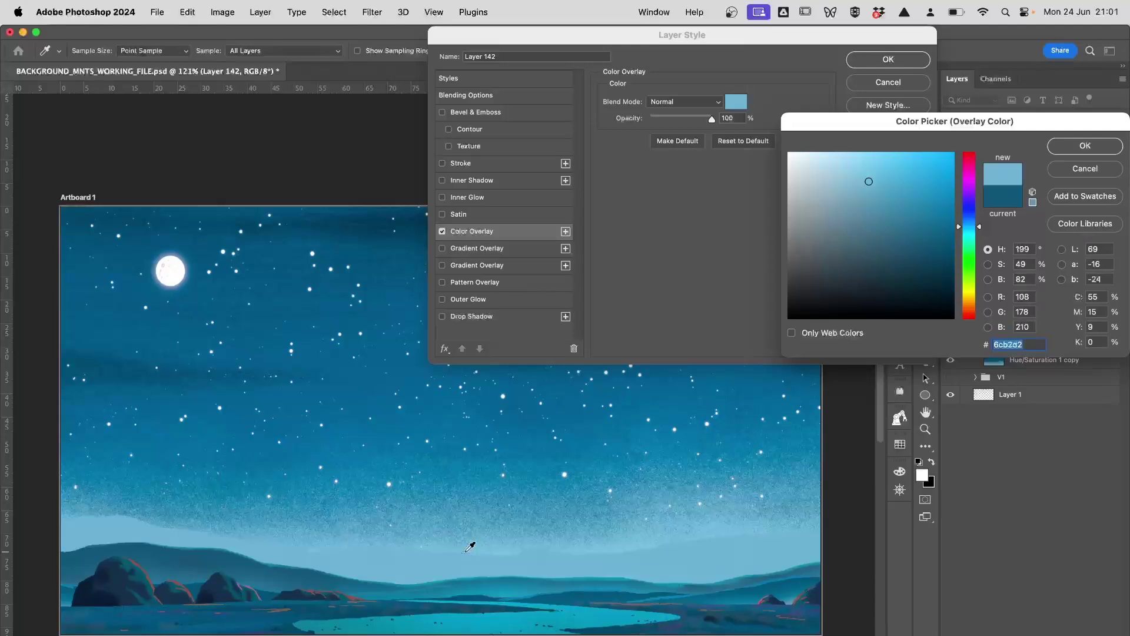
left_click(1085, 146)
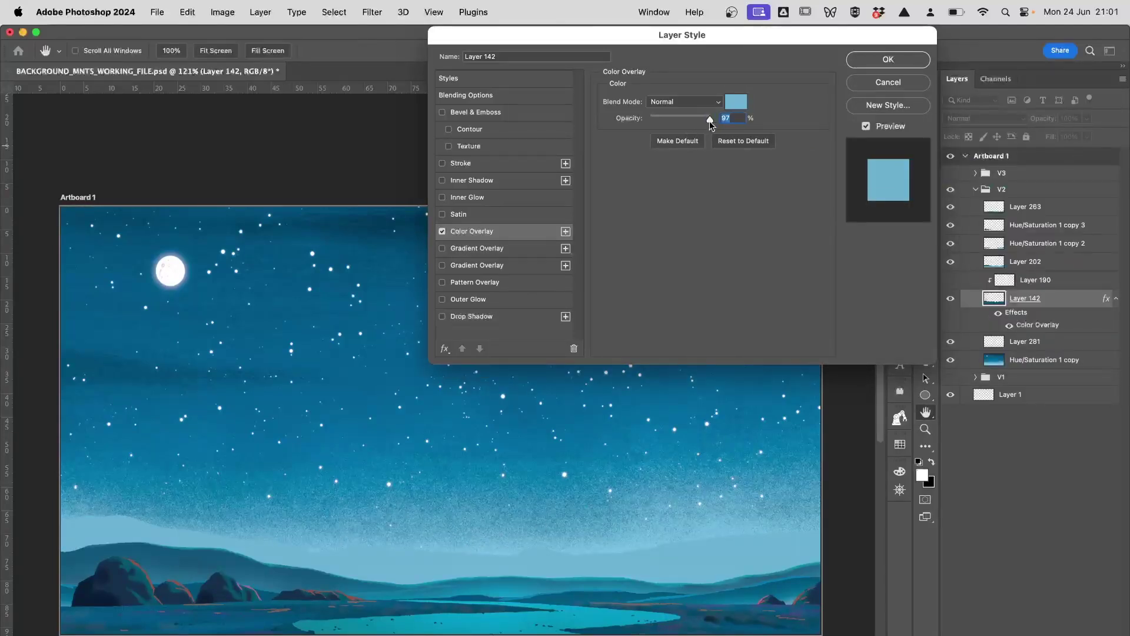
- Set the light blue overlay on Layer 142 to 25% opacity and apply it
left_click_drag(709, 120, 654, 123)
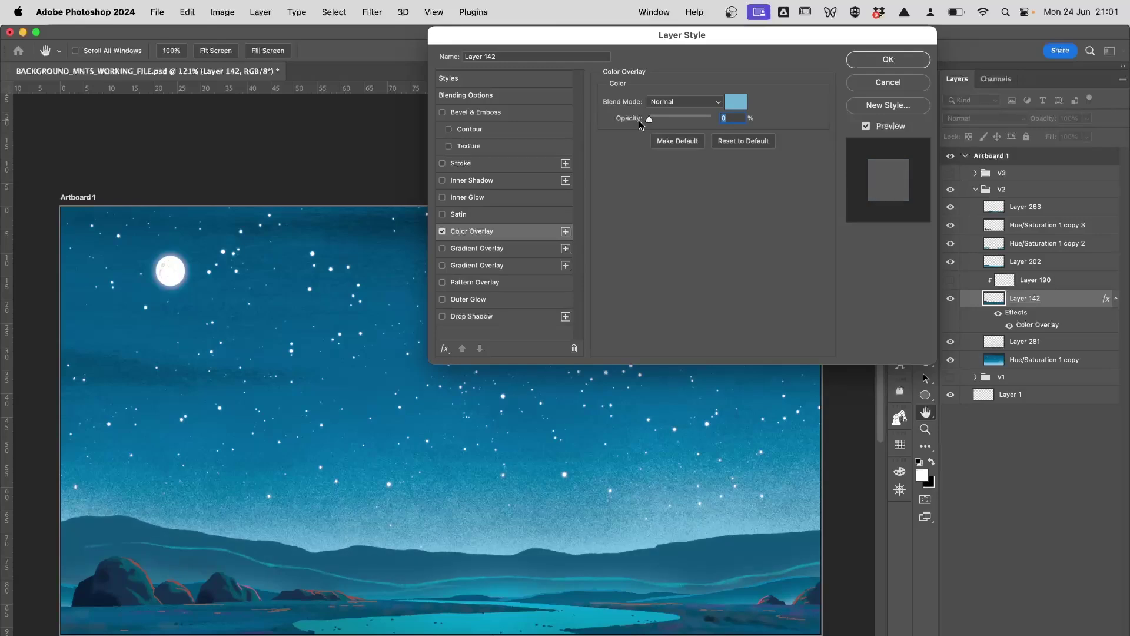
left_click_drag(644, 120, 734, 124)
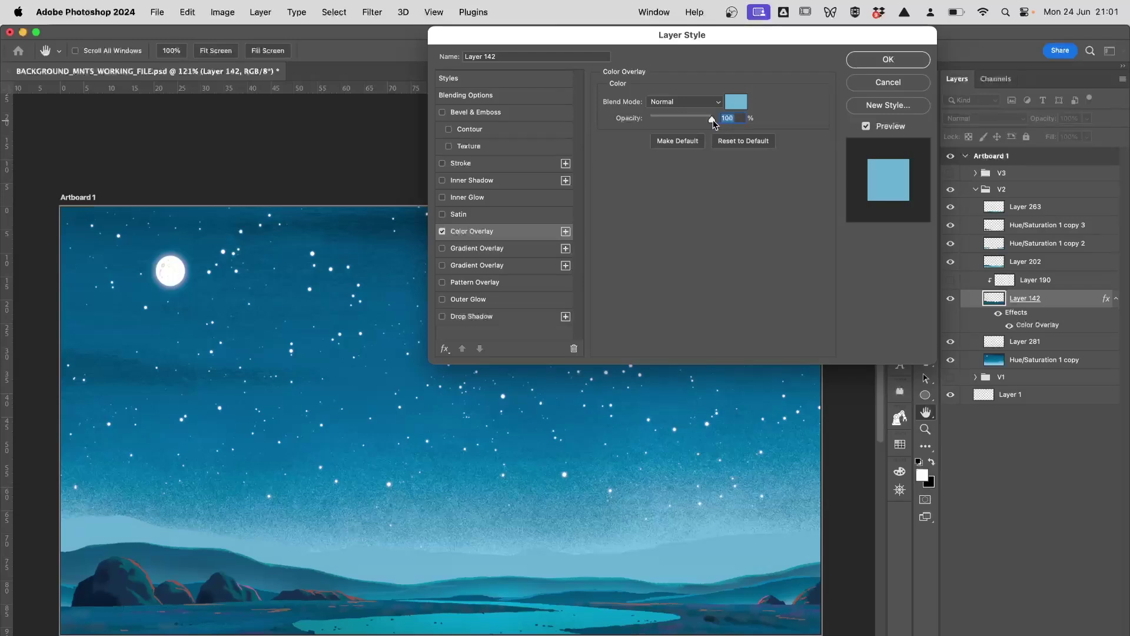
left_click_drag(707, 122, 690, 124)
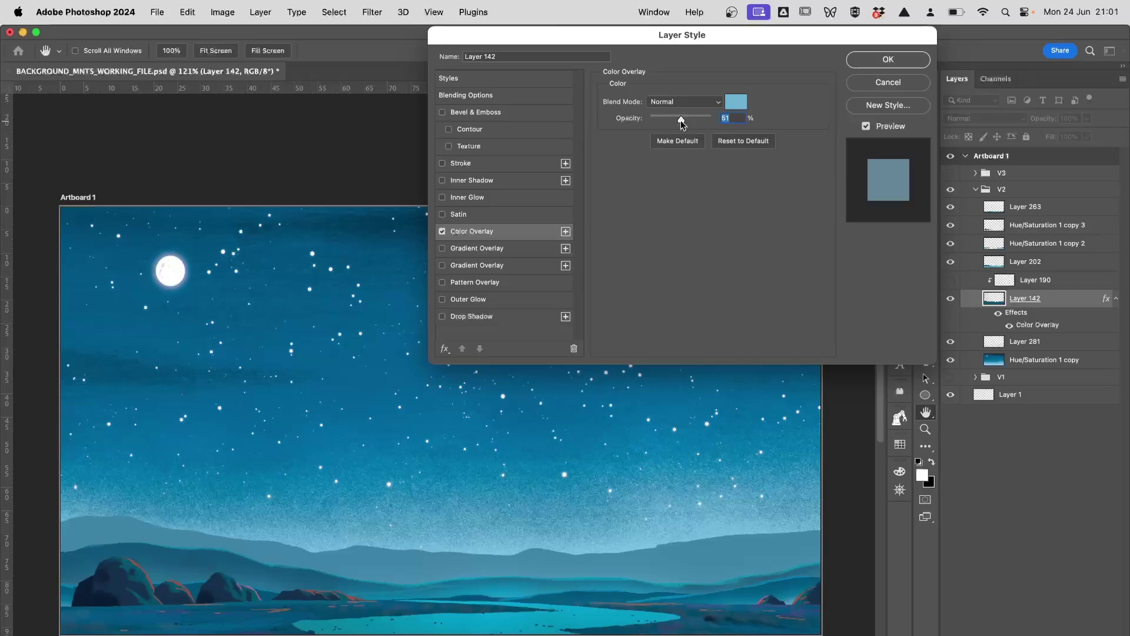
left_click_drag(680, 120, 662, 118)
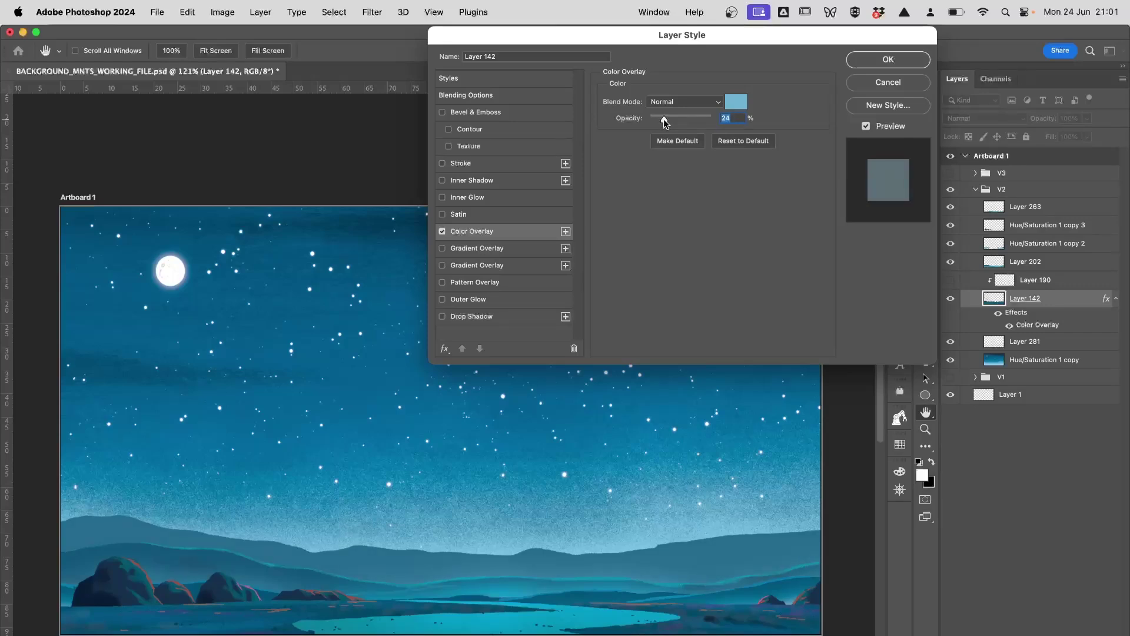
left_click(887, 60)
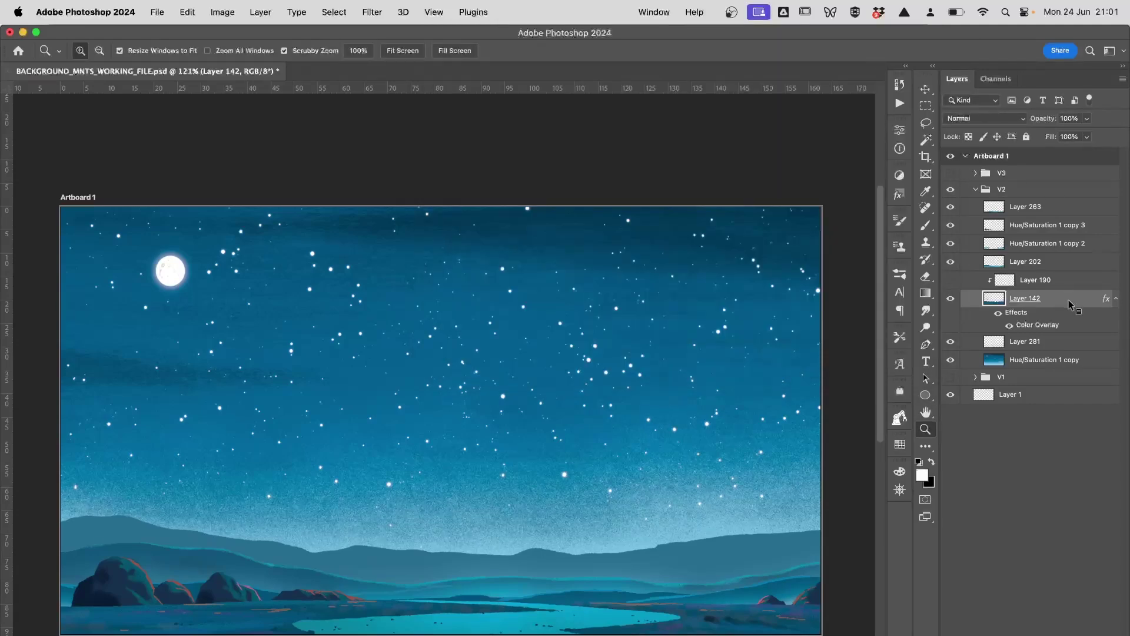
- Rasterize Layer 142's layer style and show the Layer 190 rim lights
right_click(1068, 299)
left_click(995, 364)
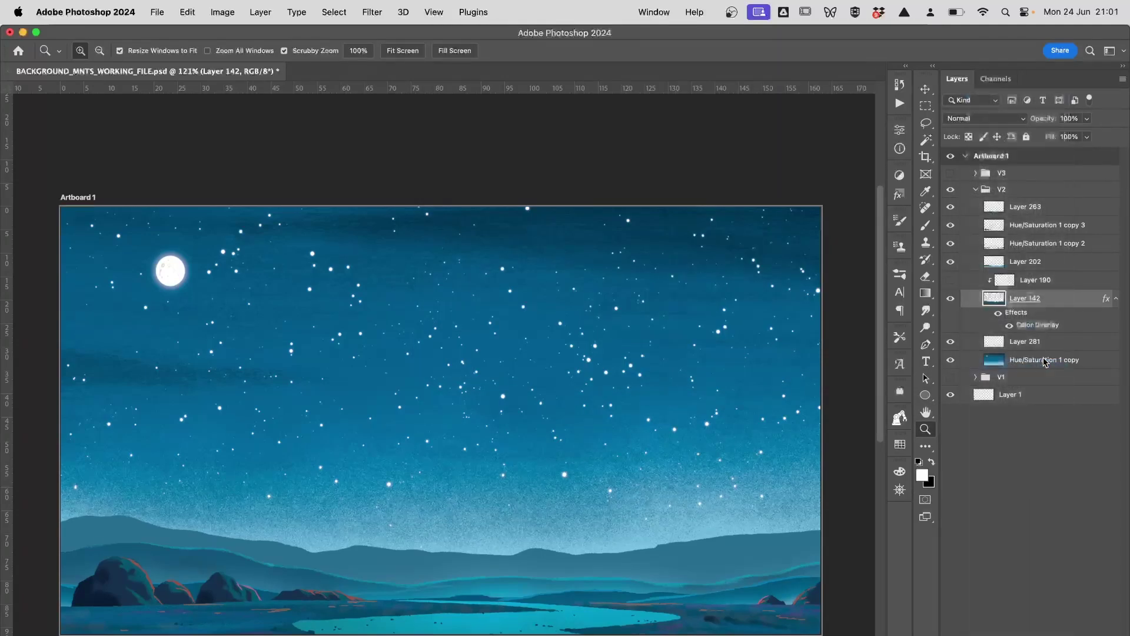
left_click(951, 281)
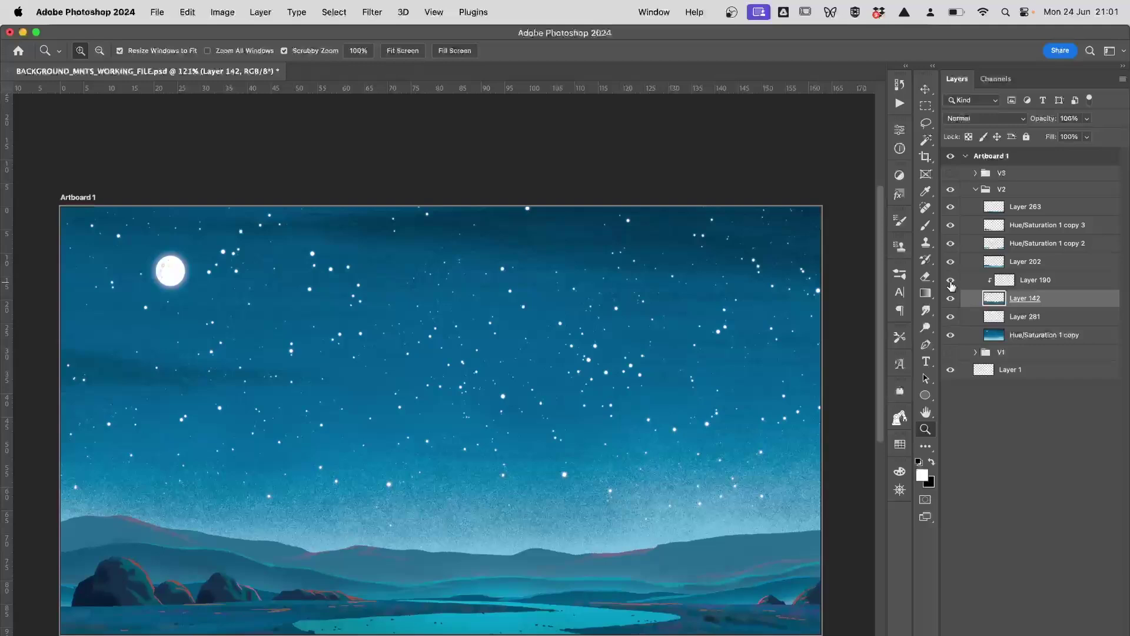
- Brighten Layer 190 with Hue/Saturation Lightness +6
left_click(1069, 288)
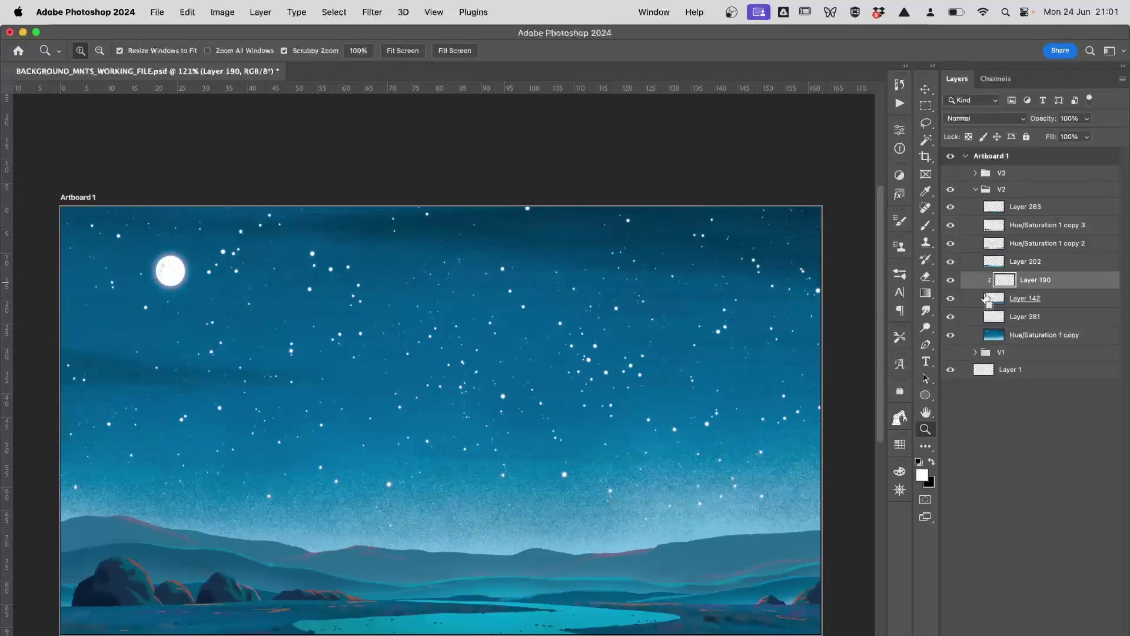
key("super+u")
mouse_move(864, 362)
left_mouse_down()
mouse_move(885, 362)
mouse_move(869, 368)
left_mouse_up()
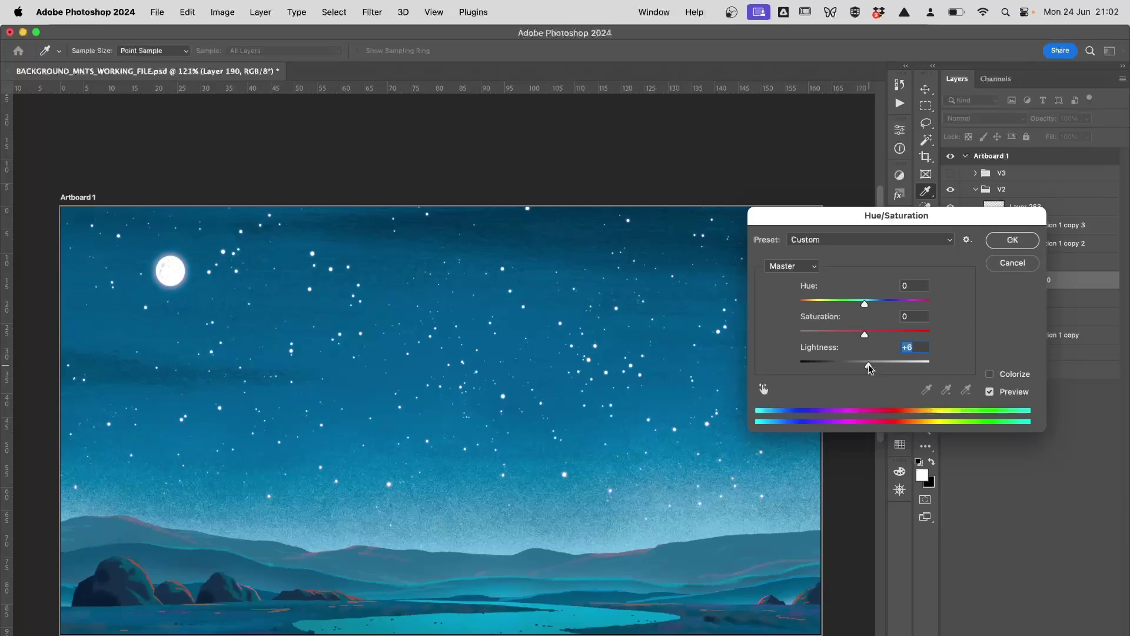
left_click(1013, 240)
- Collapse and hide the V2 night group, and show the V3 sunset group
key("z")
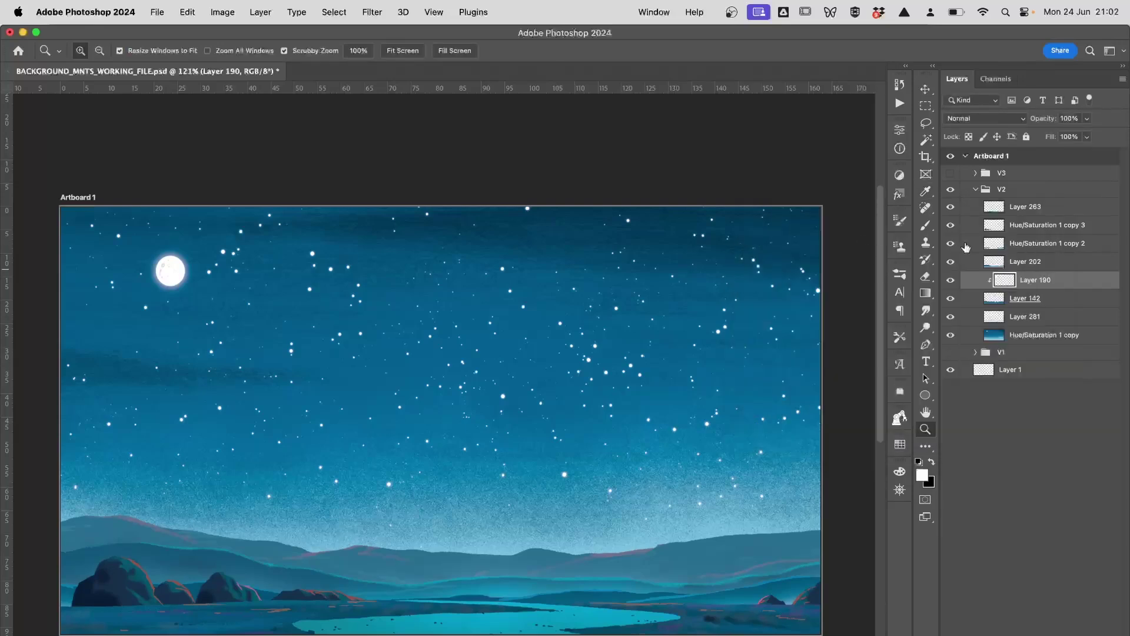
left_click(975, 189)
left_click(950, 189)
left_click(950, 173)
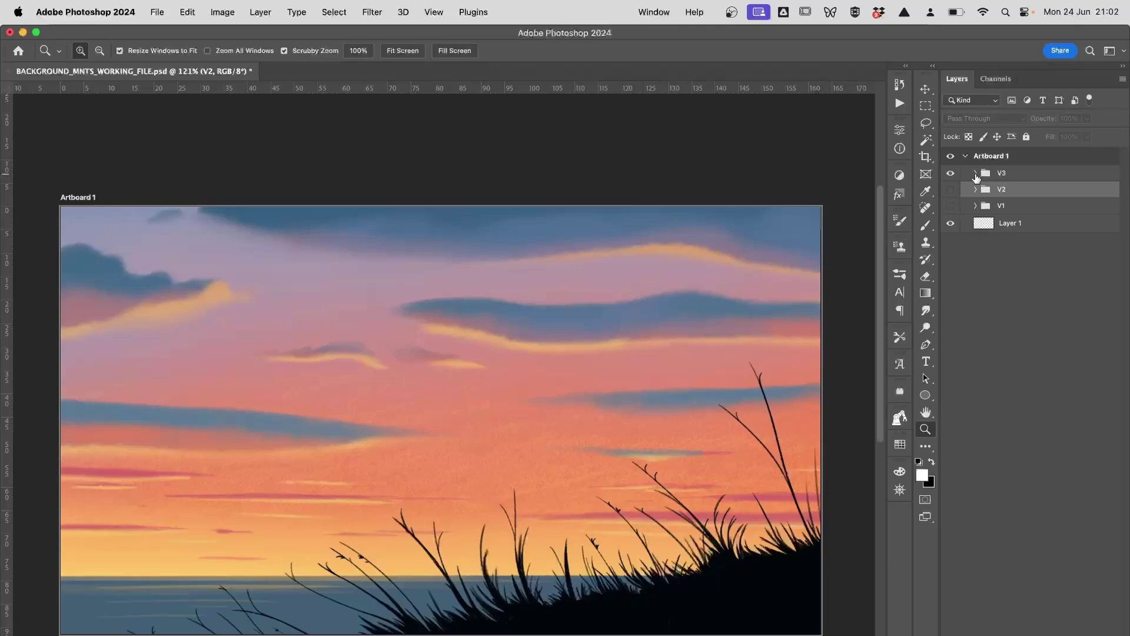
- Expand group V3 and show Layer 6's island and Layer 7's headland
left_click(976, 175)
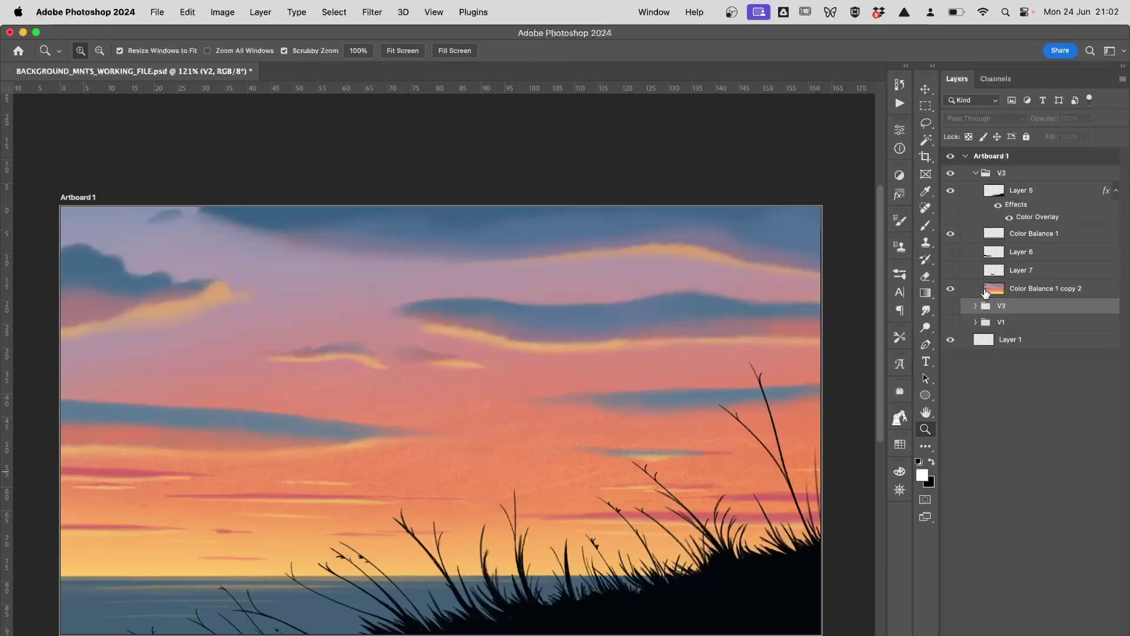
left_click(950, 252)
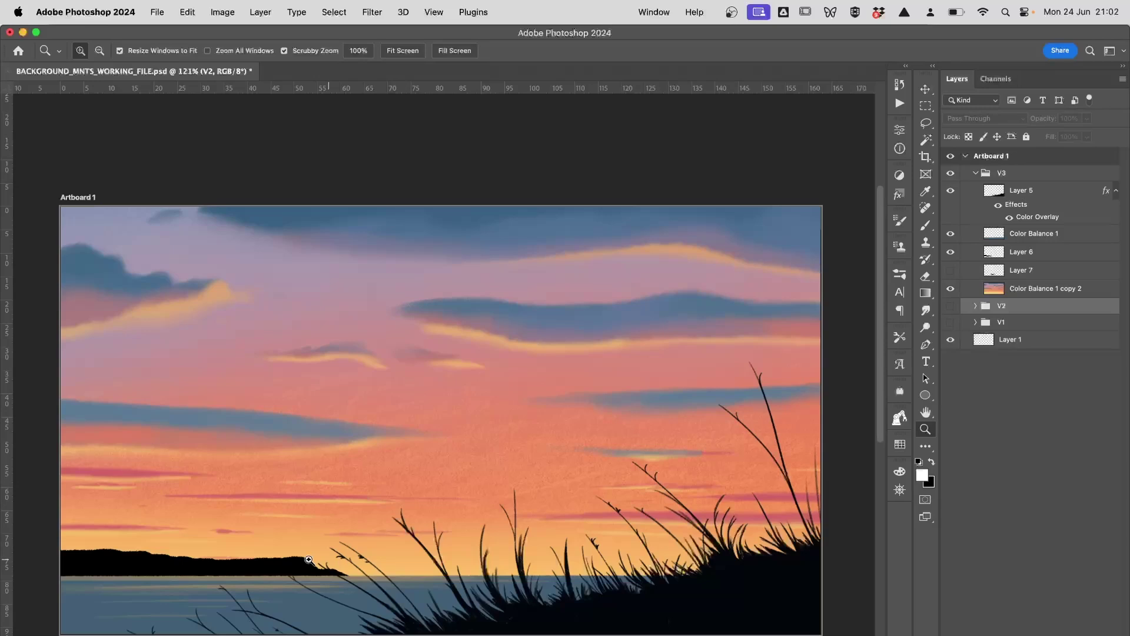
left_click(952, 271)
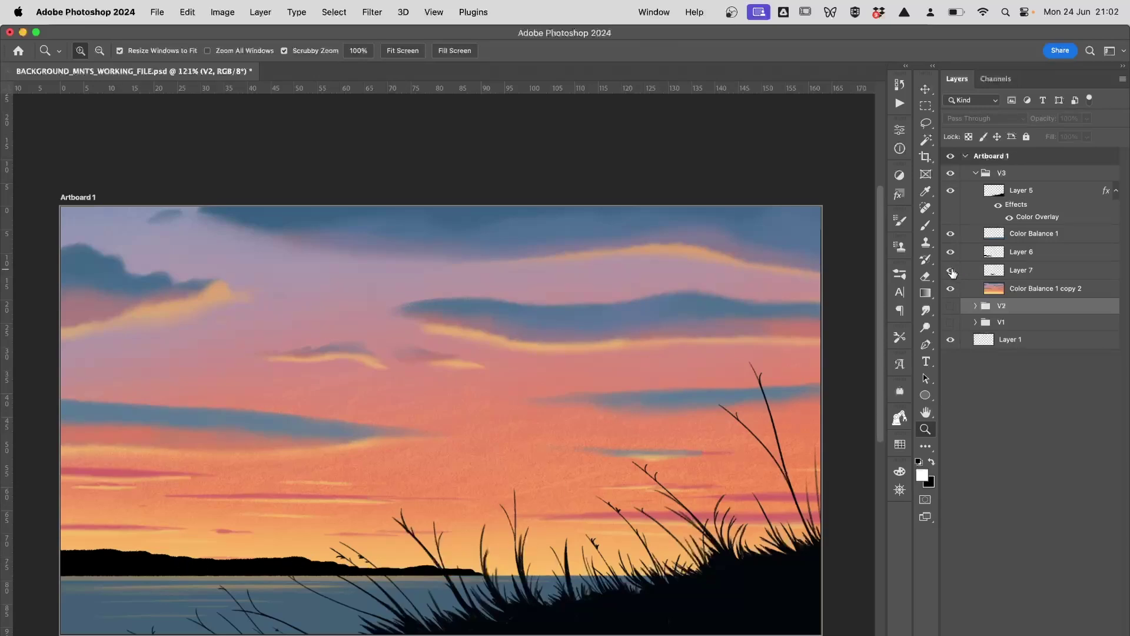
- Give Layer 7 a 100% Color Overlay in dark blue #416f76 sampled from the water
double_click(1056, 273)
left_click(504, 232)
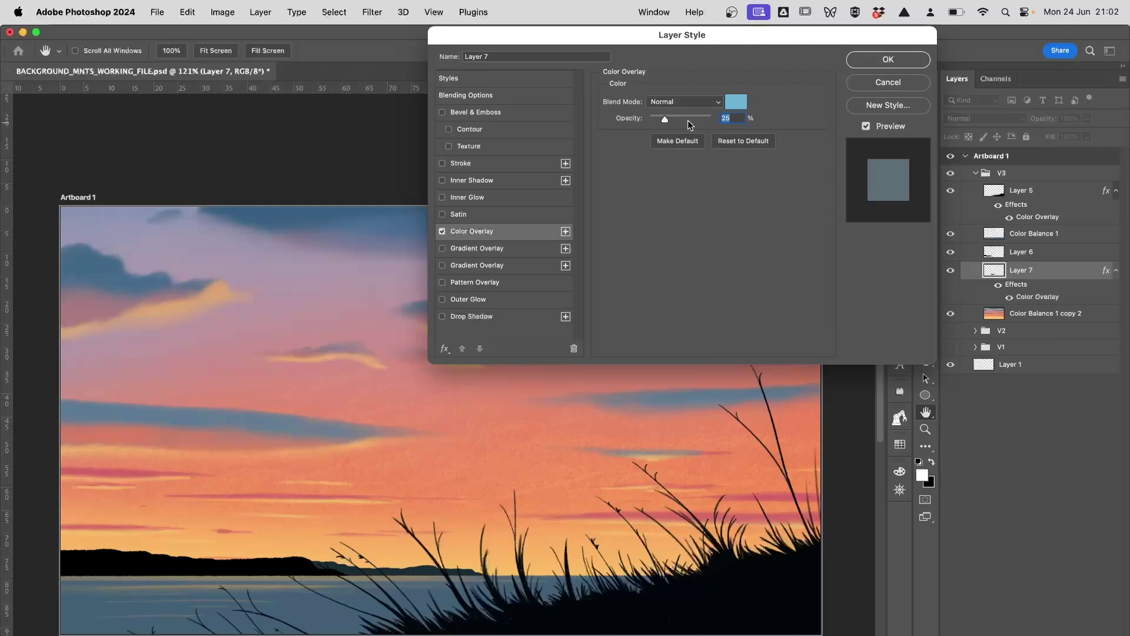
left_click_drag(660, 116, 712, 117)
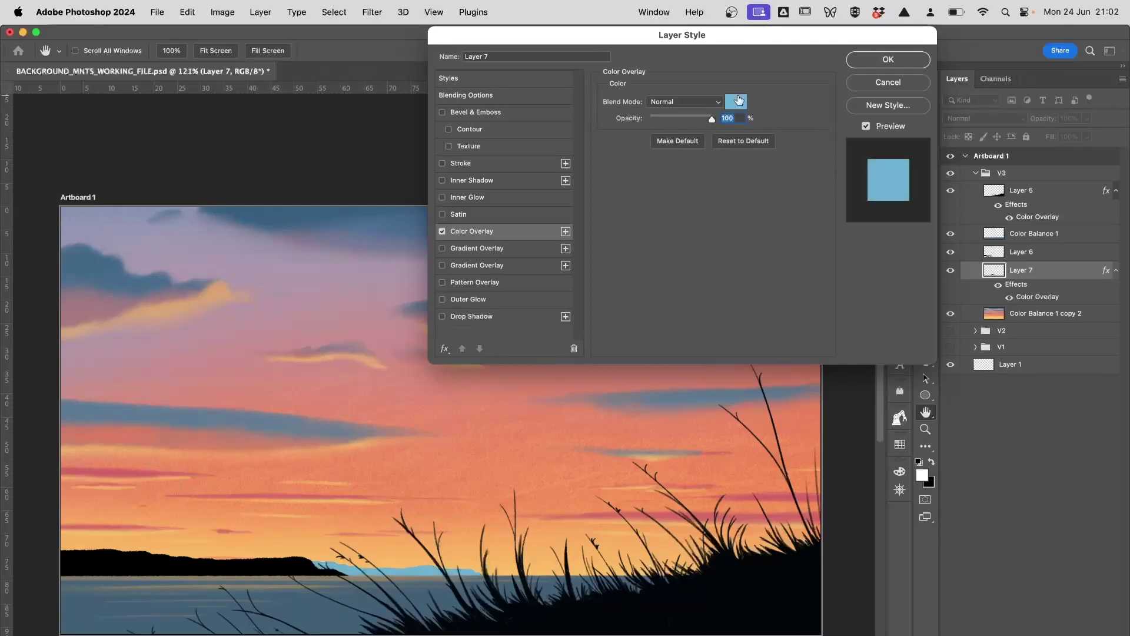
left_click(736, 101)
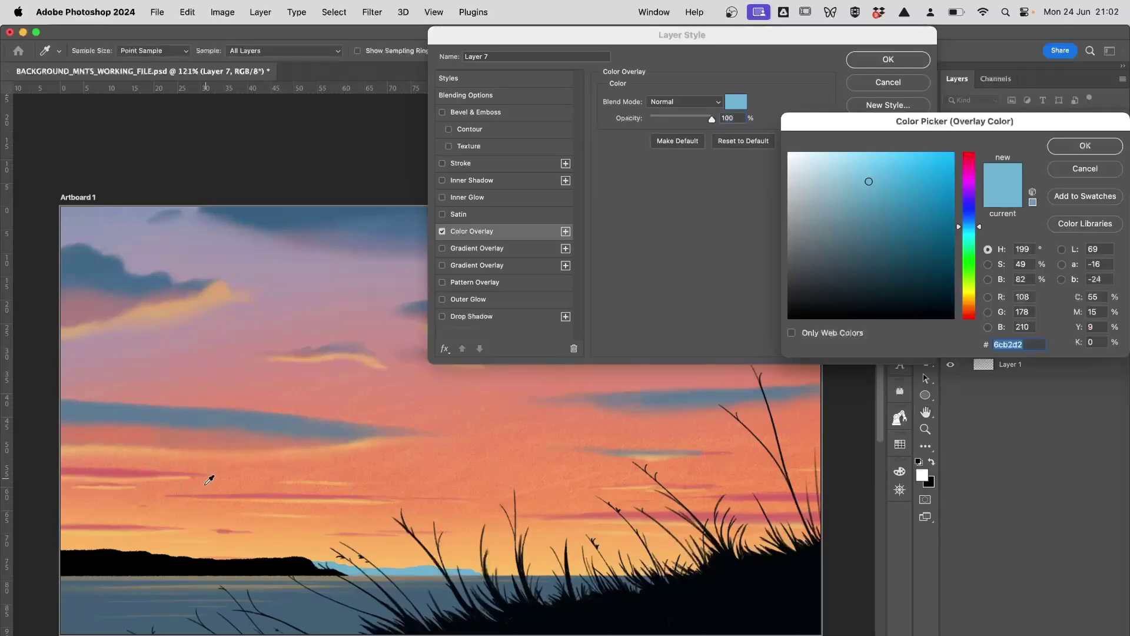
left_click(96, 597)
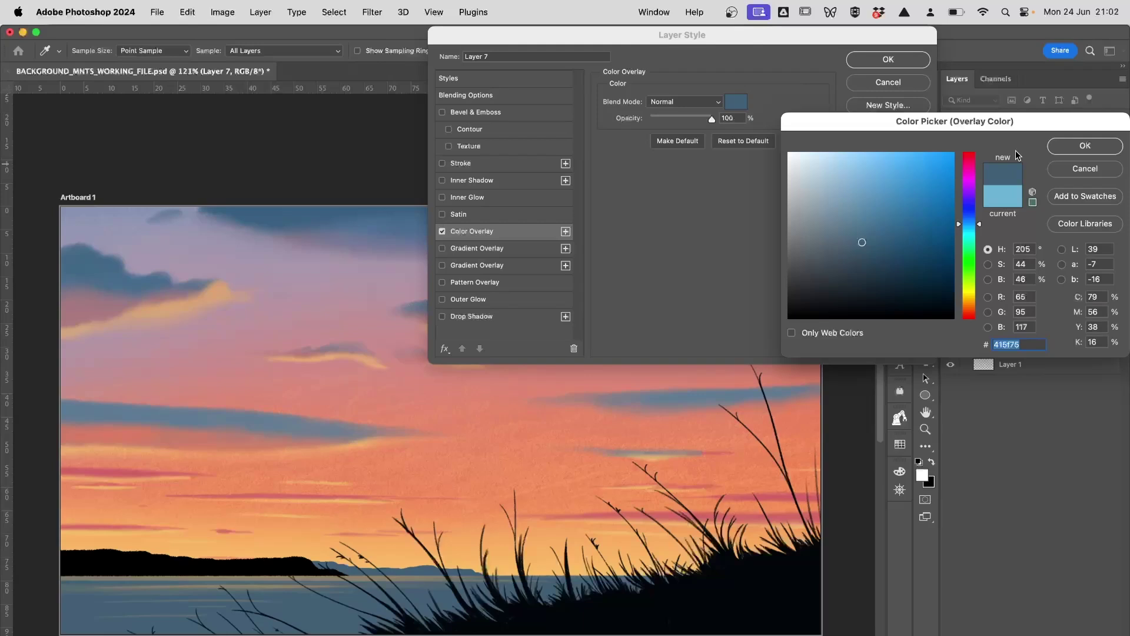
left_click(1085, 146)
left_click(889, 61)
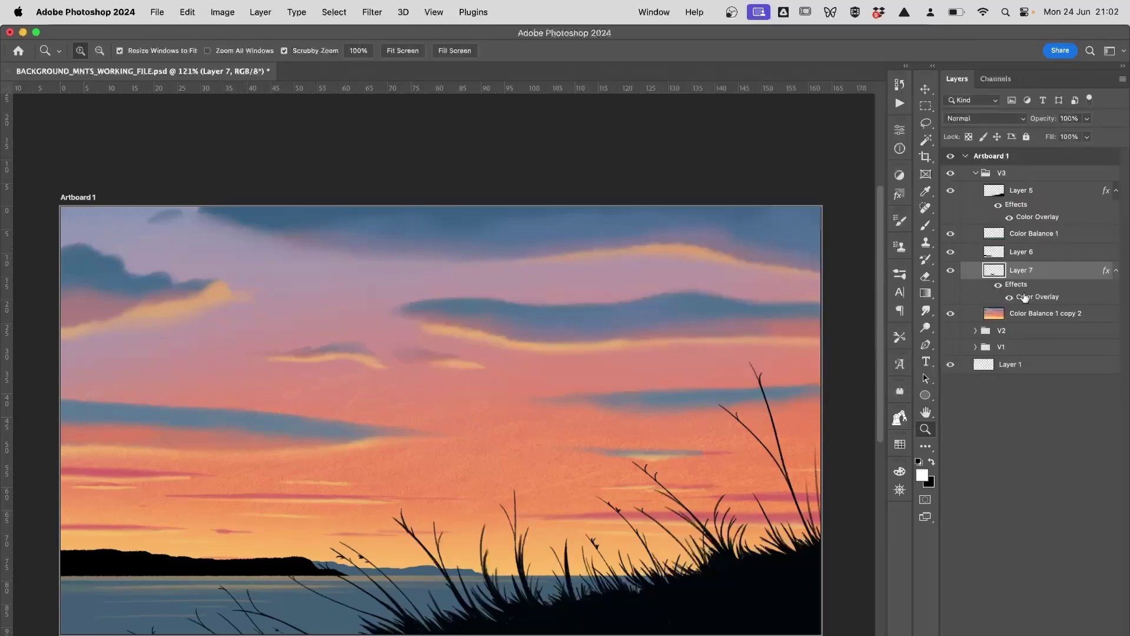
- Apply the same dark blue Color Overlay to Layer 6
double_click(1072, 258)
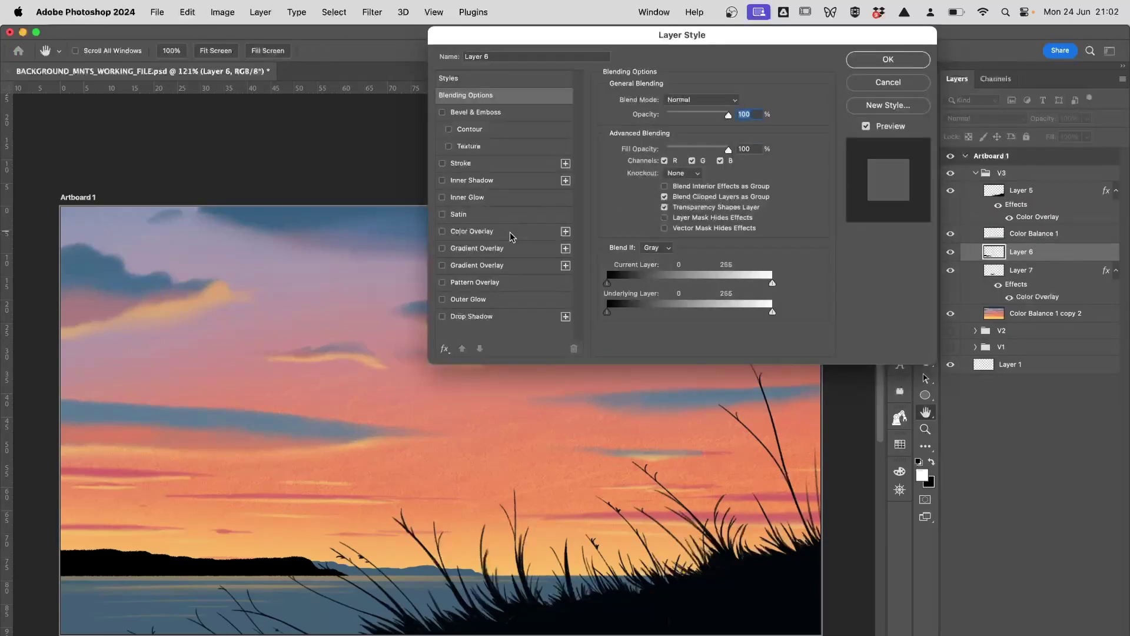
left_click(512, 233)
left_click(737, 103)
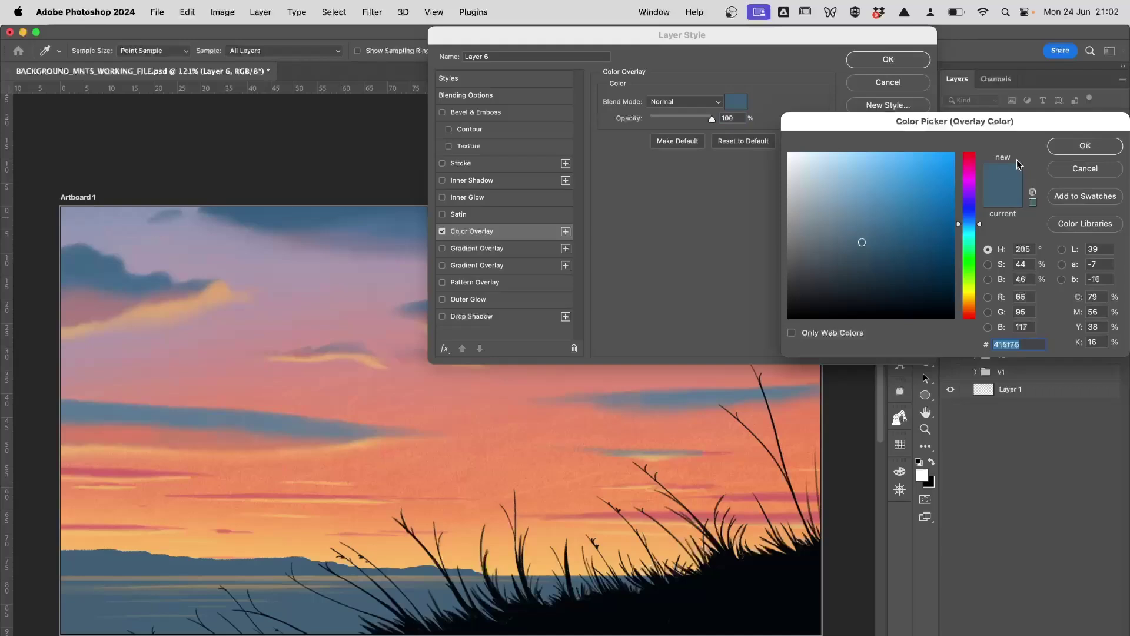
left_click(1085, 146)
left_click(889, 60)
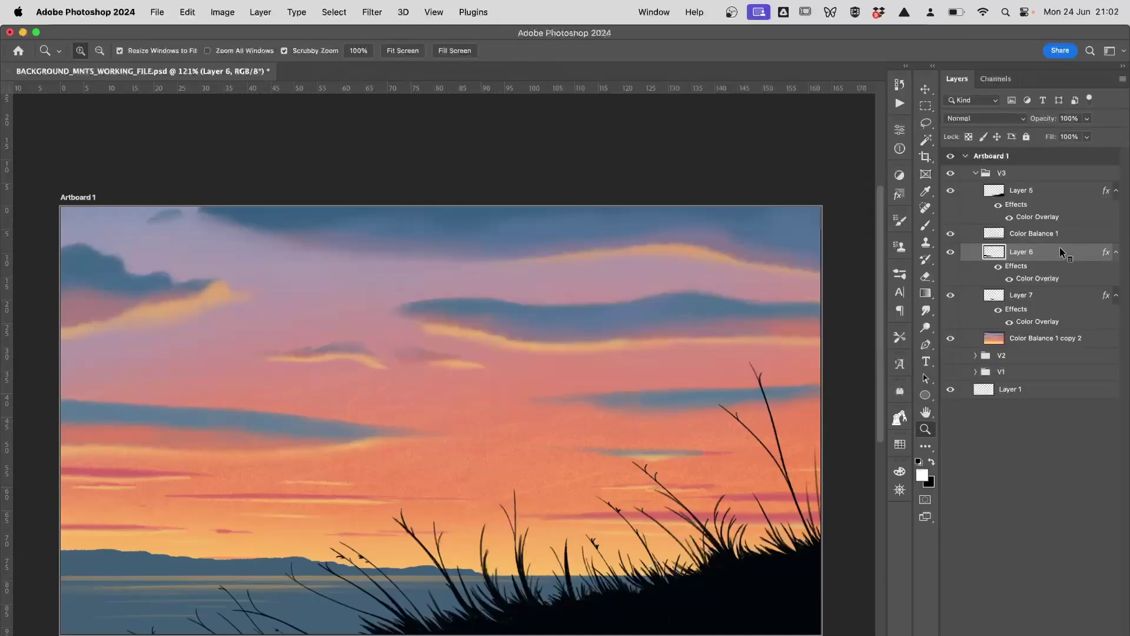
- Clear the overlay effects from Layer 6 and Layer 7
right_click(1060, 250)
left_click(965, 364)
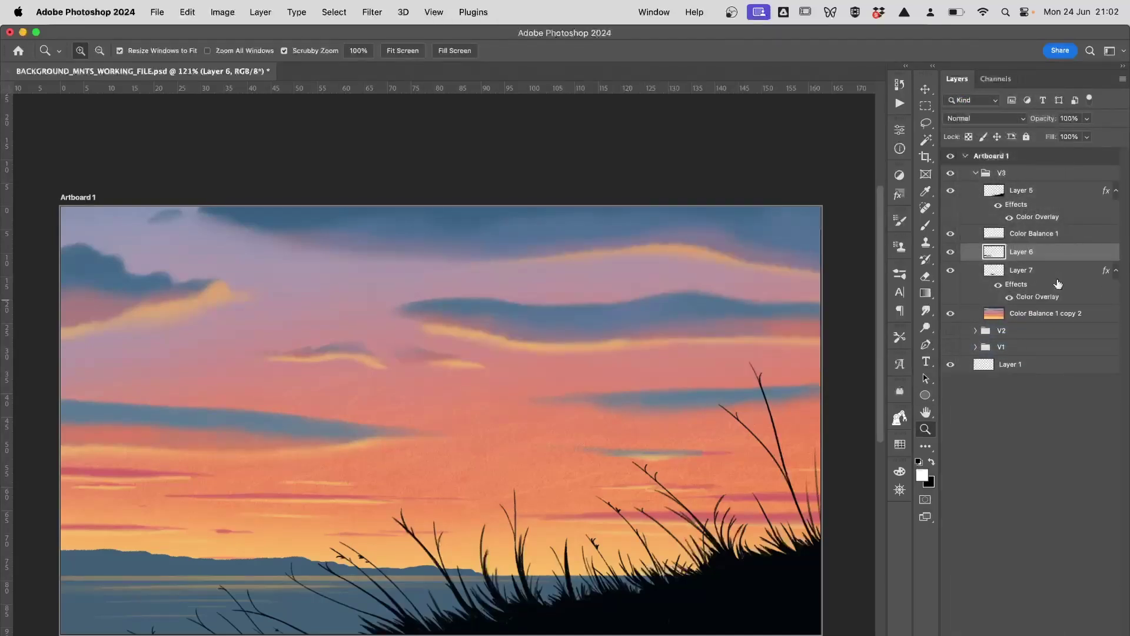
right_click(1053, 270)
left_click(1009, 359)
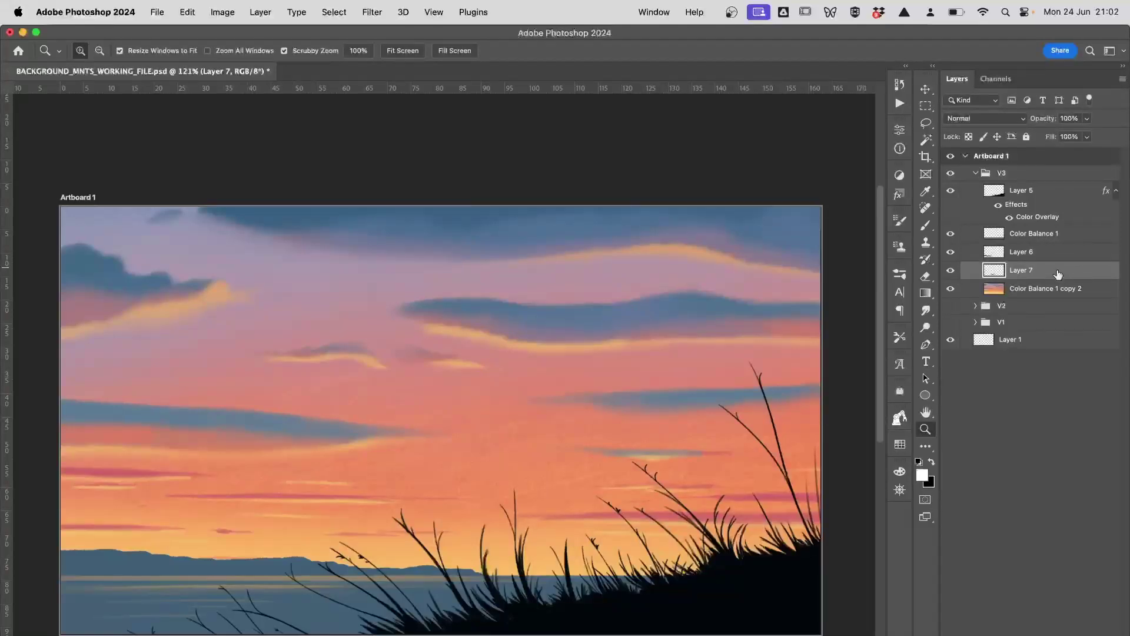
- Give Layer 7 a peach Color Overlay sampled from the sunset sky at about 75% opacity
double_click(1058, 274)
left_click(502, 233)
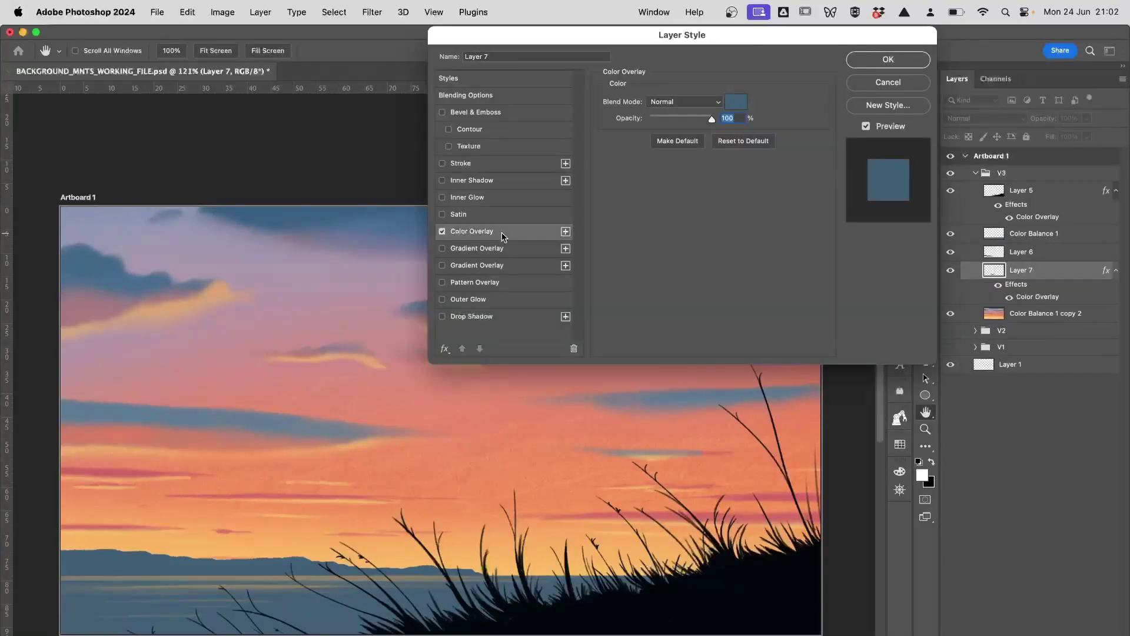
left_click(736, 102)
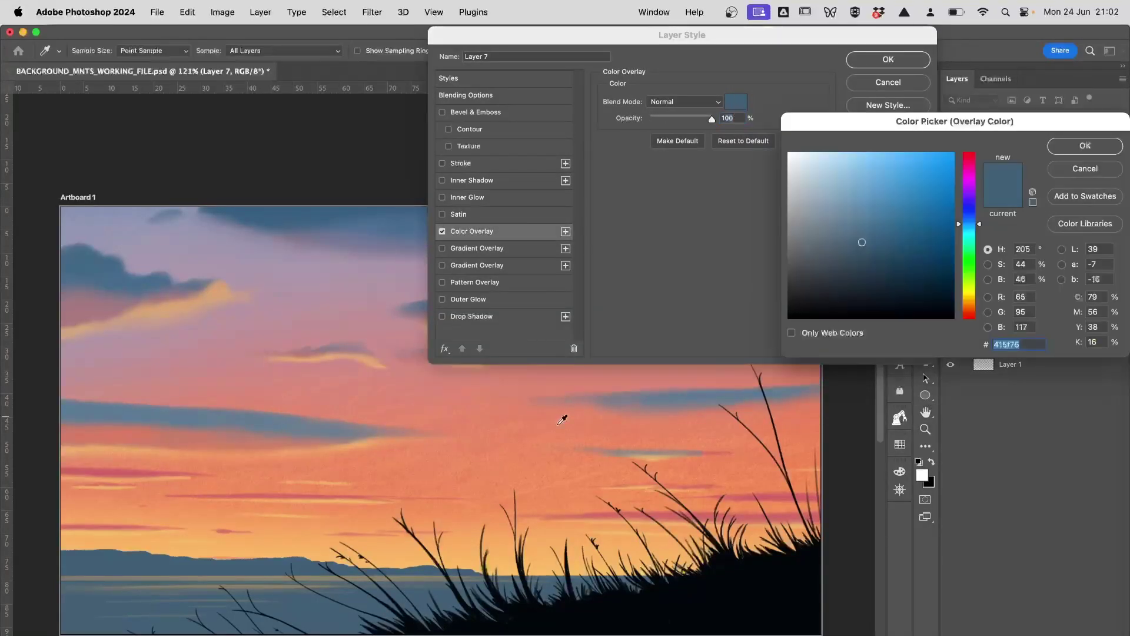
left_click(465, 563)
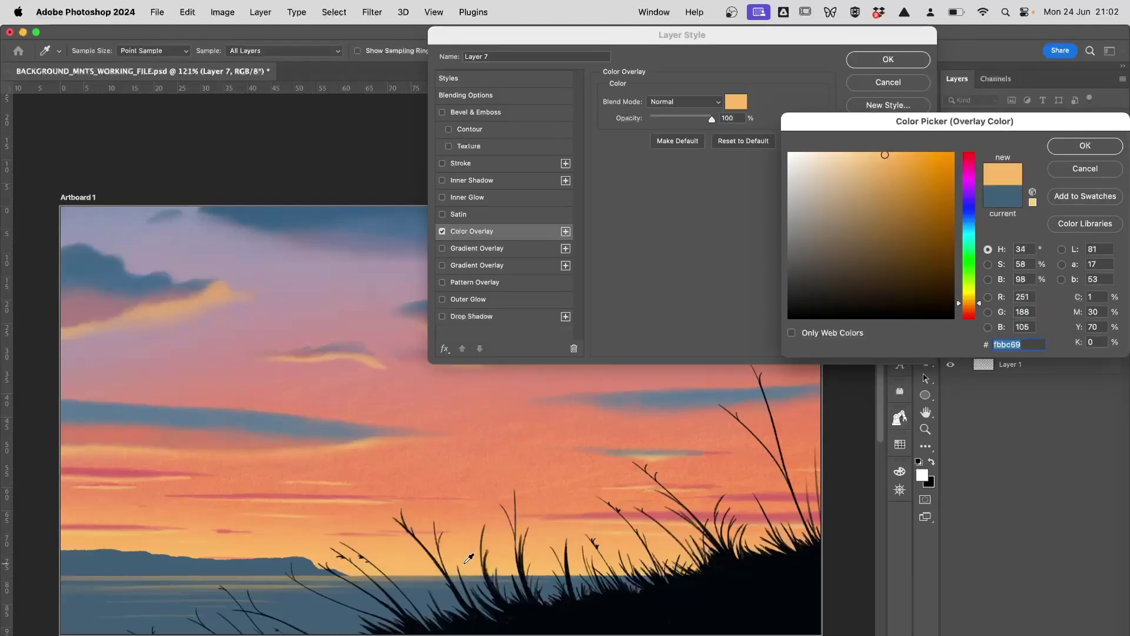
left_click(1071, 150)
mouse_move(696, 119)
left_mouse_down()
mouse_move(644, 118)
mouse_move(709, 125)
mouse_move(698, 129)
left_mouse_up()
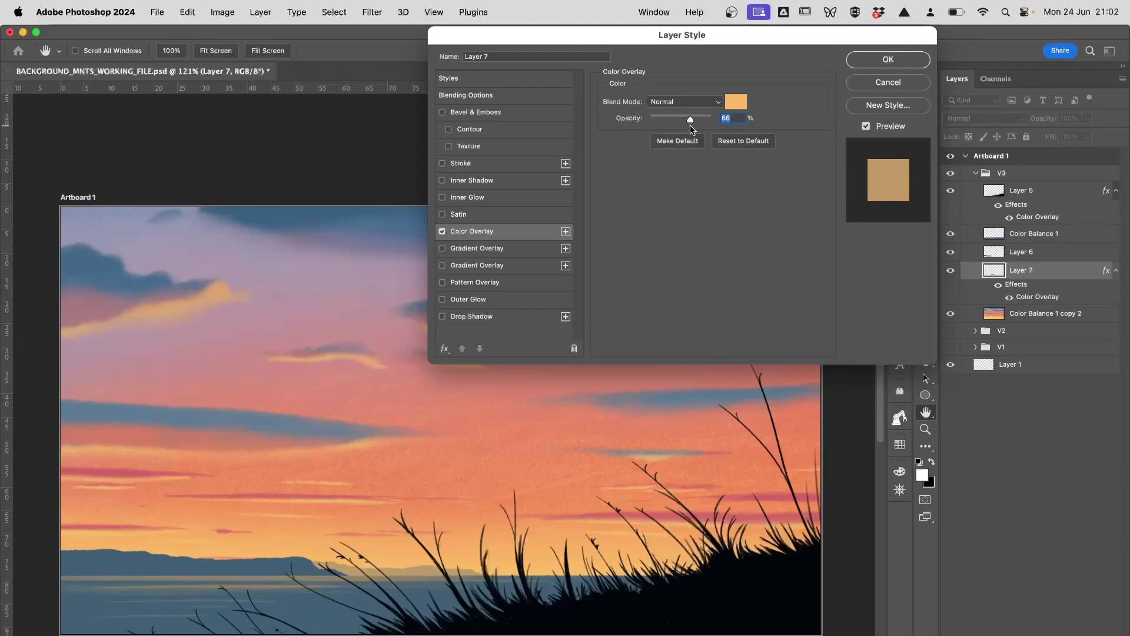
left_click_drag(690, 125, 689, 126)
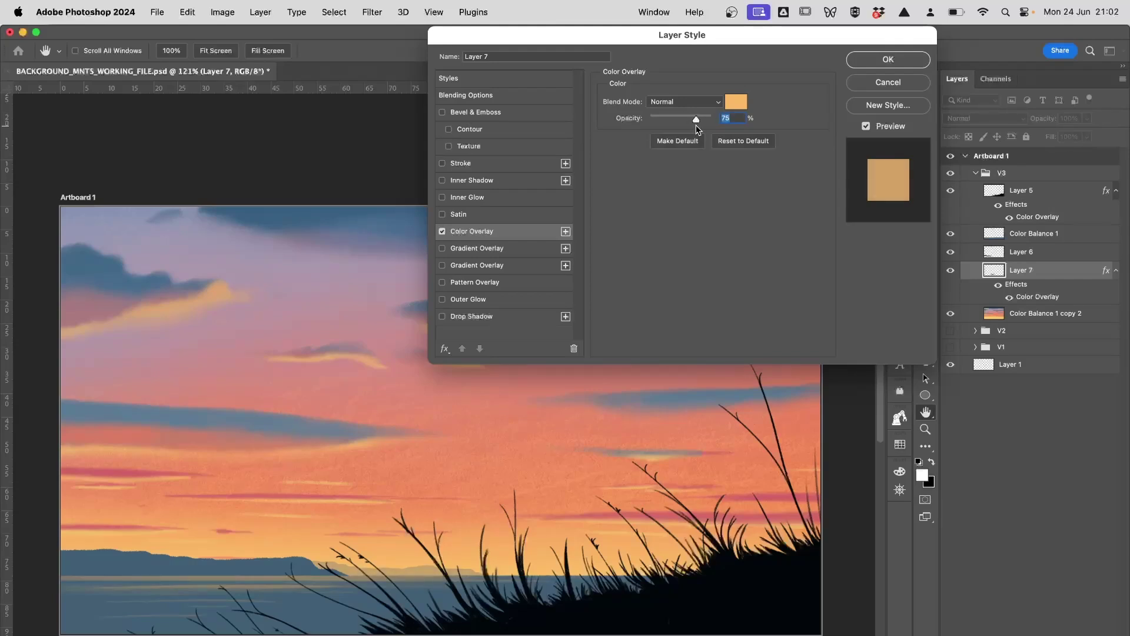
left_click(877, 61)
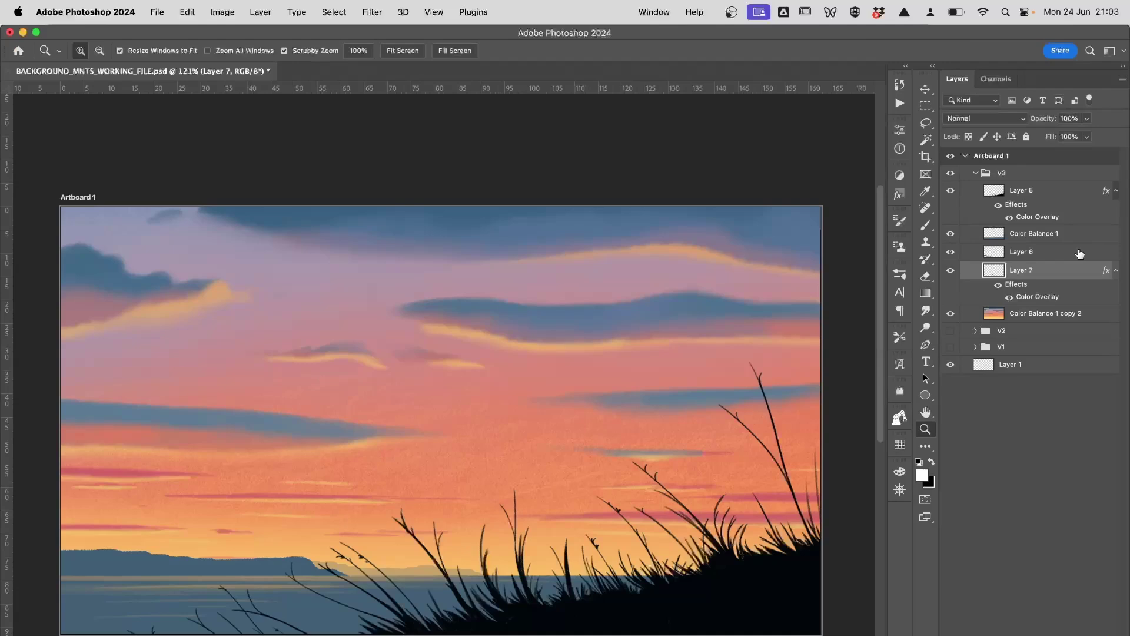
- Add the same fbbc69 orange Color Overlay to Layer 6 at 30% opacity
double_click(1080, 253)
left_click(513, 233)
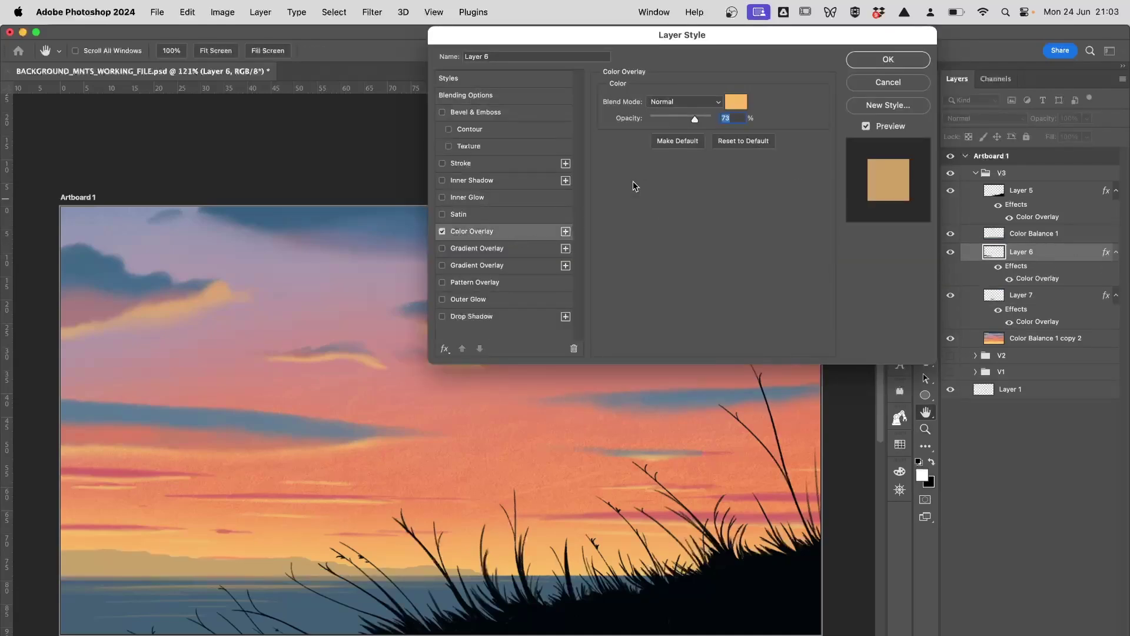
left_click(742, 103)
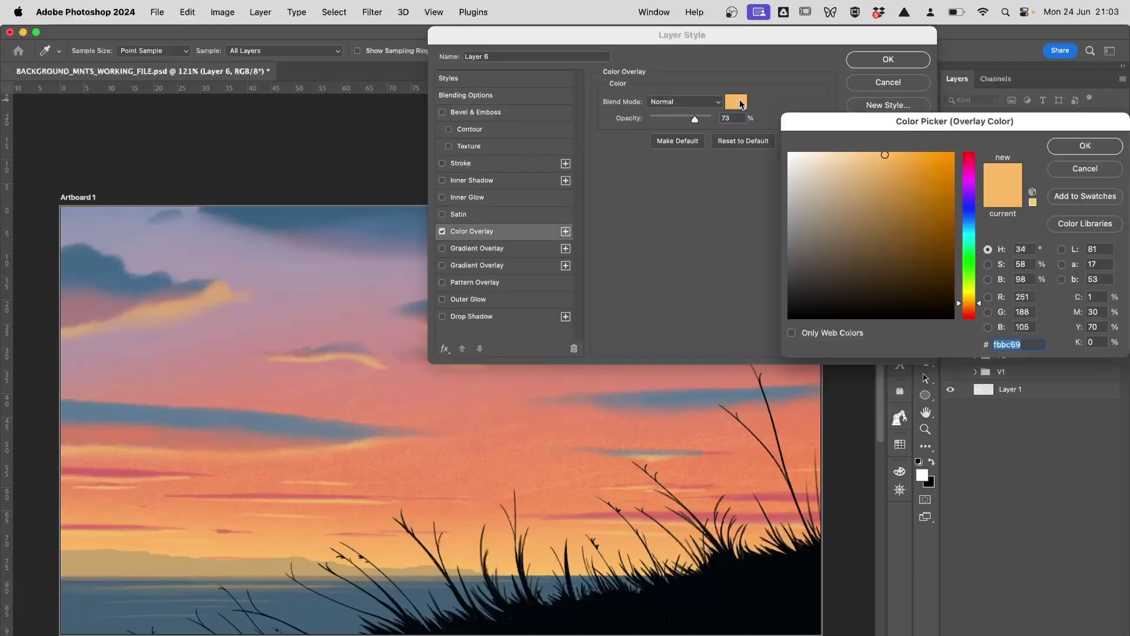
left_click(1088, 147)
left_click_drag(692, 120, 632, 122)
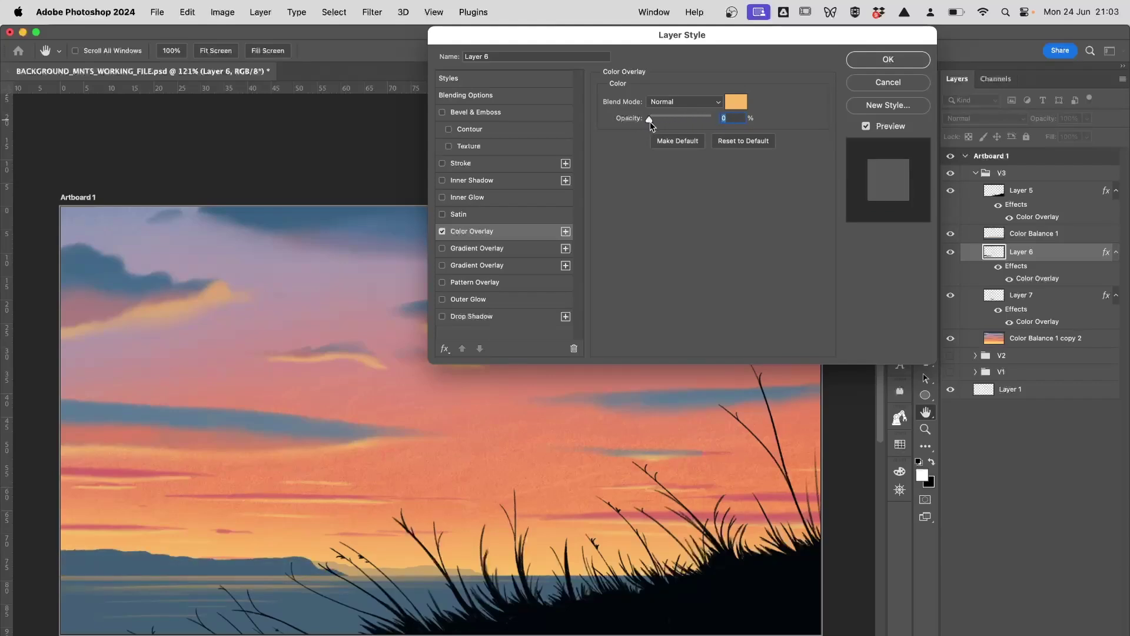
left_click_drag(650, 121, 662, 126)
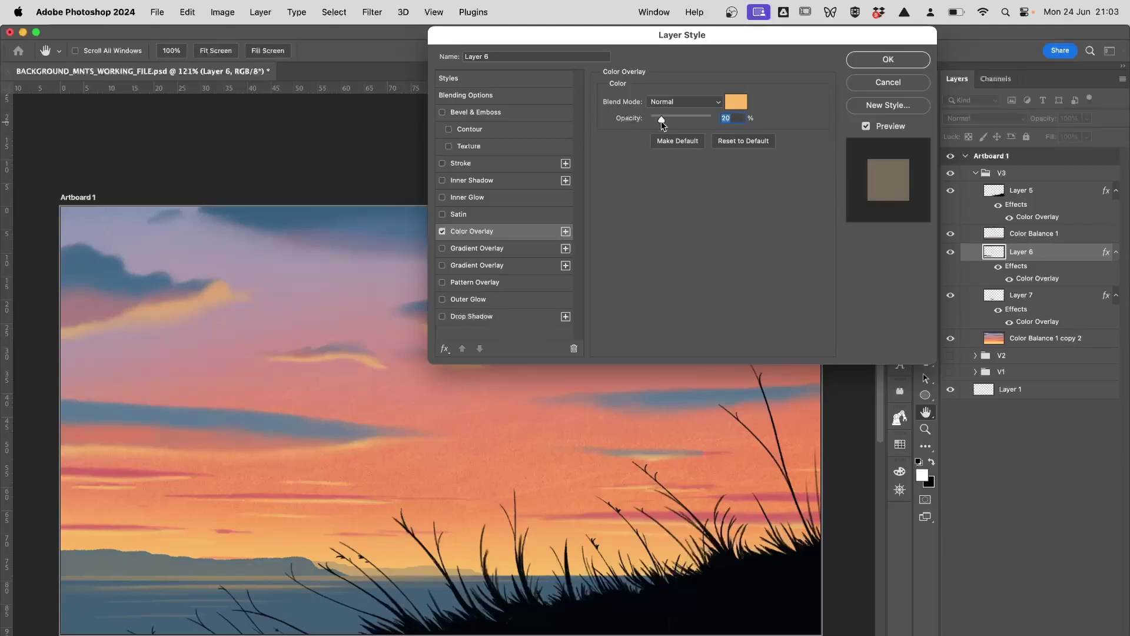
left_click_drag(663, 122, 667, 122)
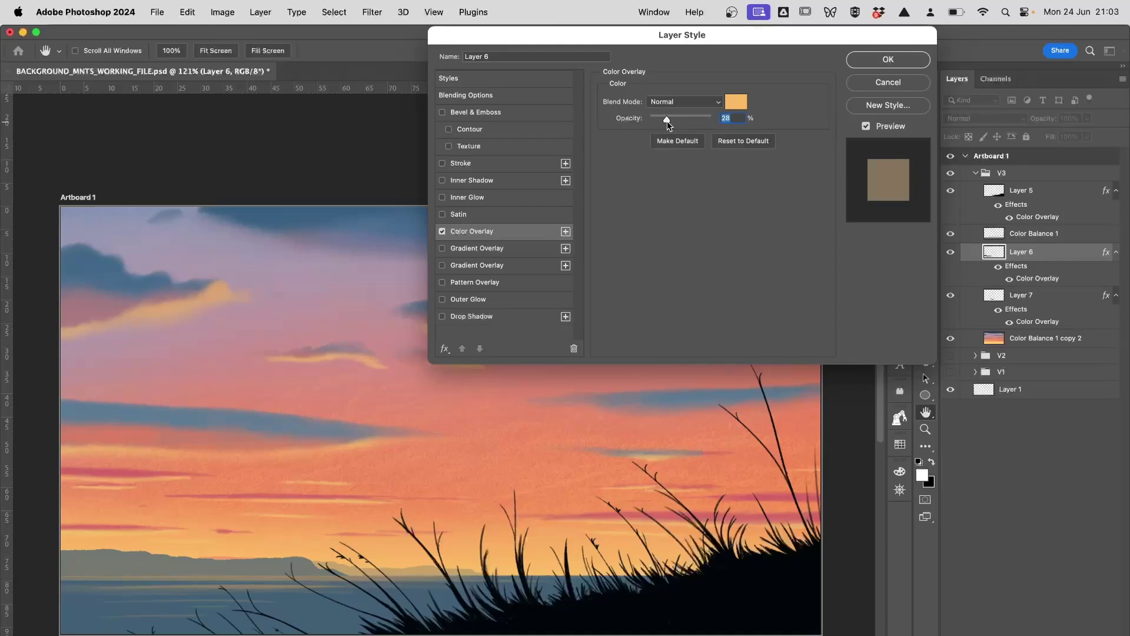
left_click_drag(668, 121, 668, 121)
left_click(888, 59)
key("z")
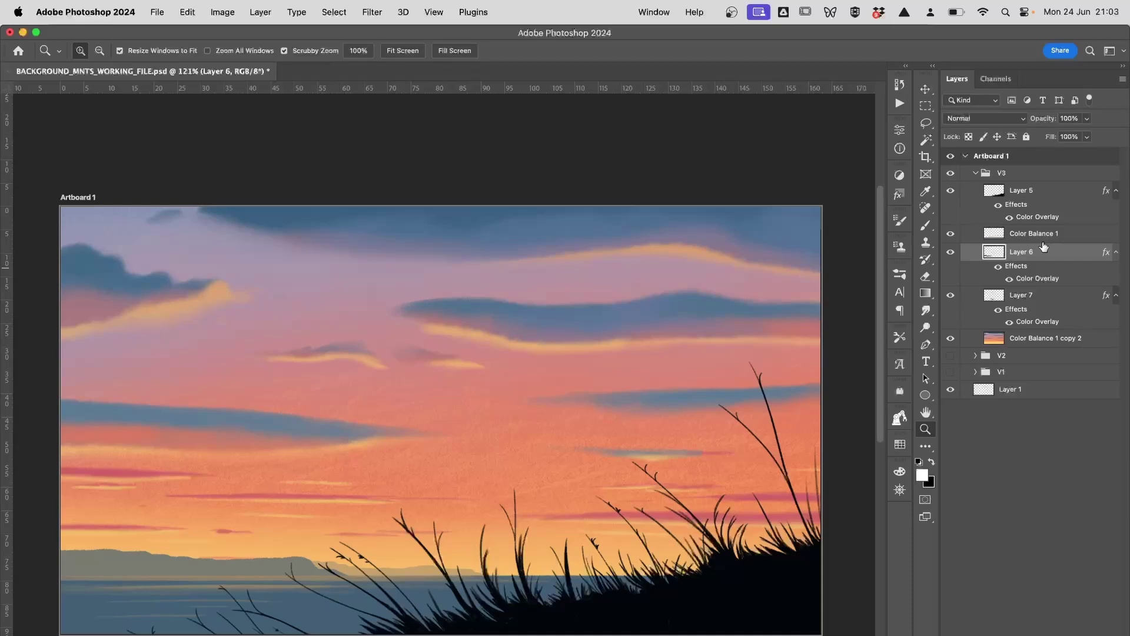
- Fold the V3 sunset group away in the Layers panel and select the V1 group instead
left_click(975, 177)
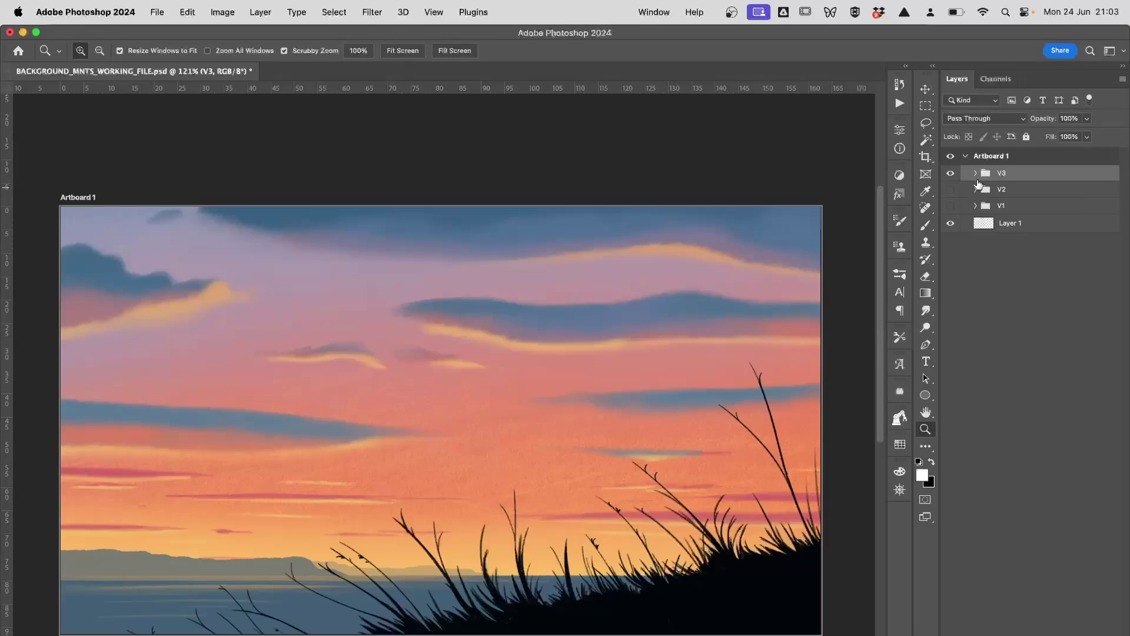
left_click(1010, 206)
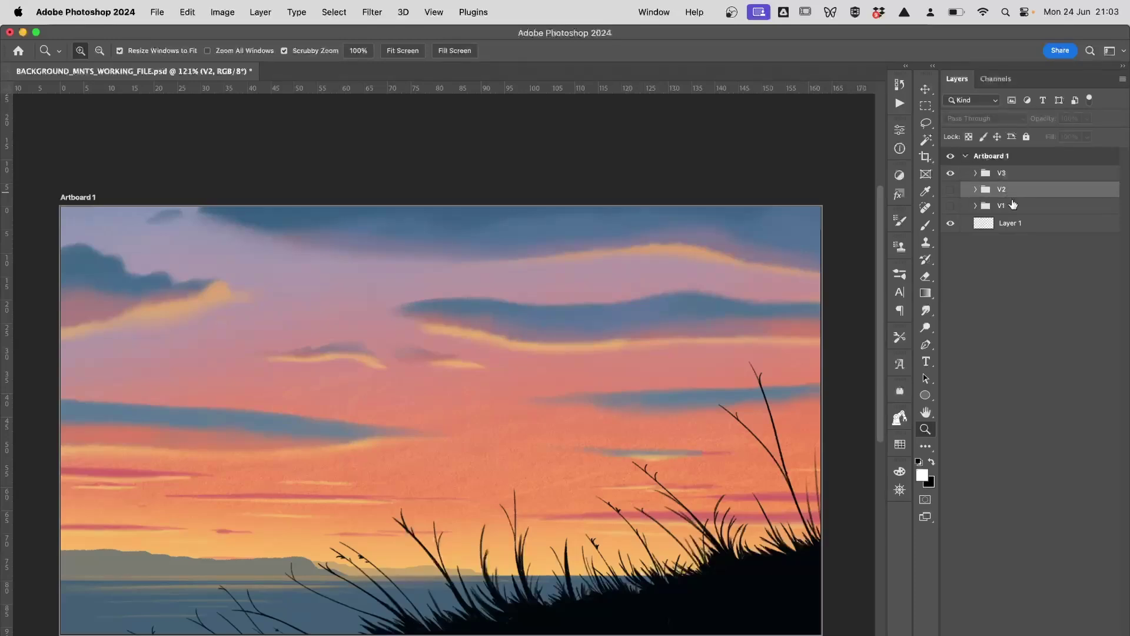